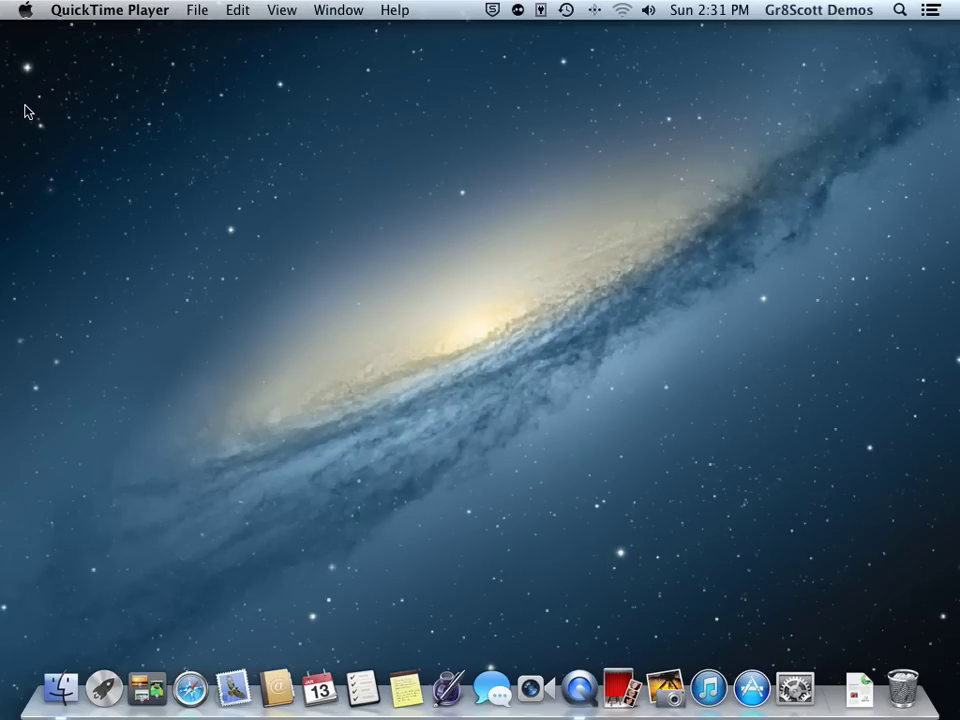
- Open System Preferences from the Apple menu to show all preference panes
click(27, 14)
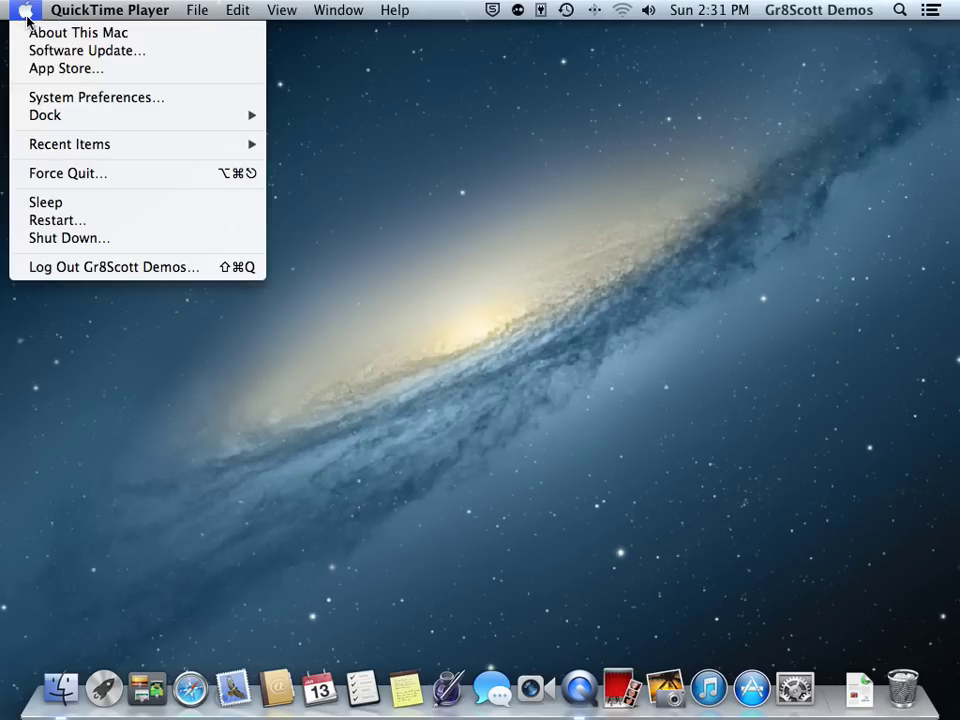
click(80, 98)
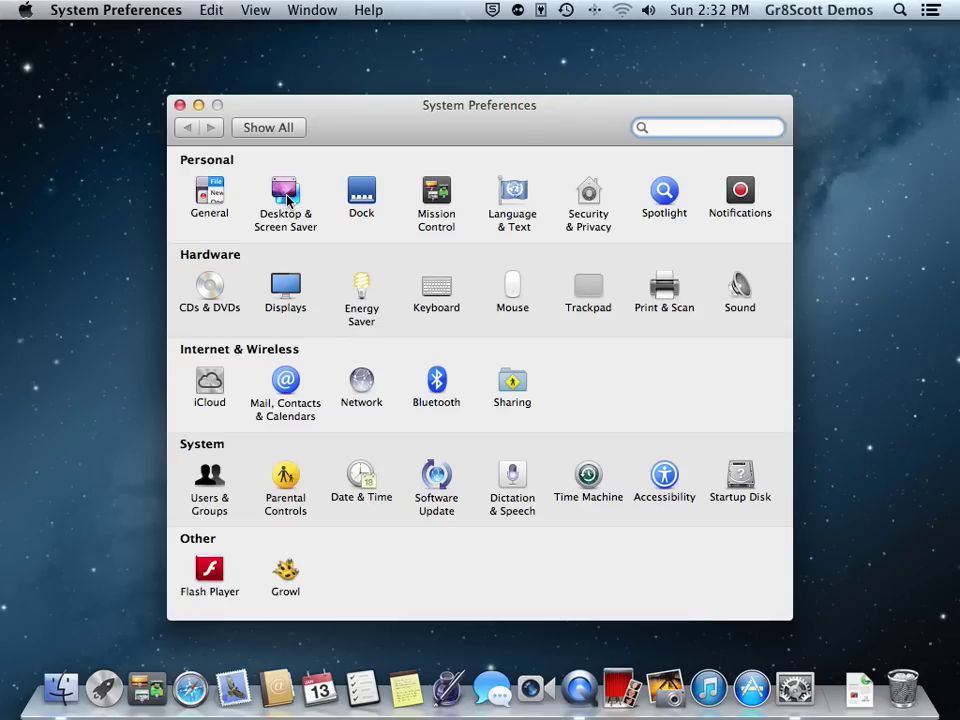
- In Desktop & Screen Saver, preview Antelope Canyon, Bahamas Aerial, Circles and Elephant, then set Frog as wallpaper
click(287, 199)
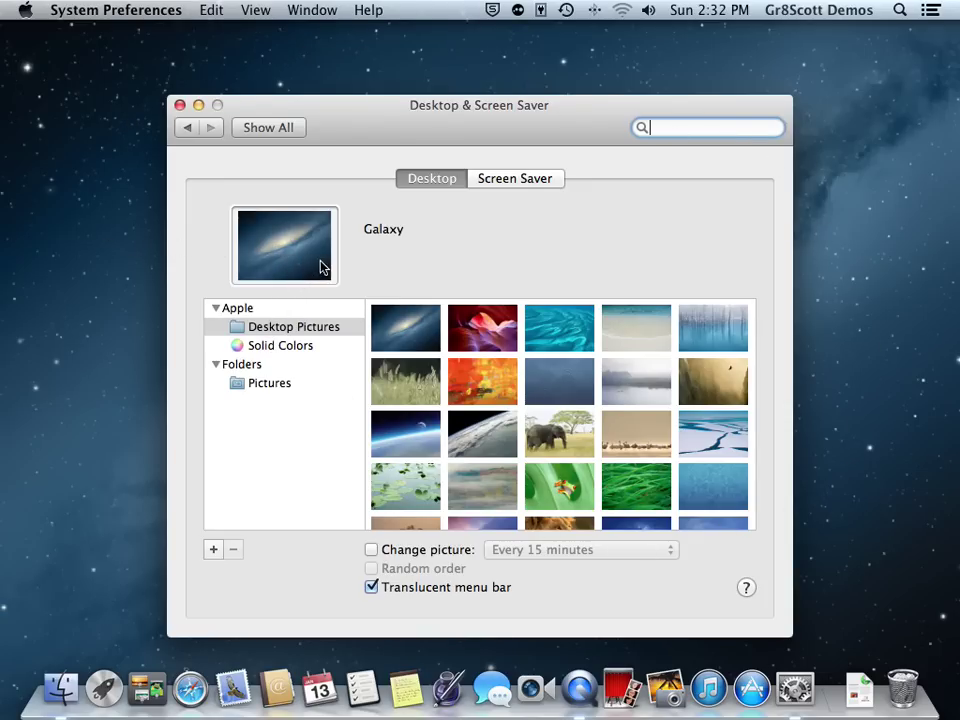
click(485, 332)
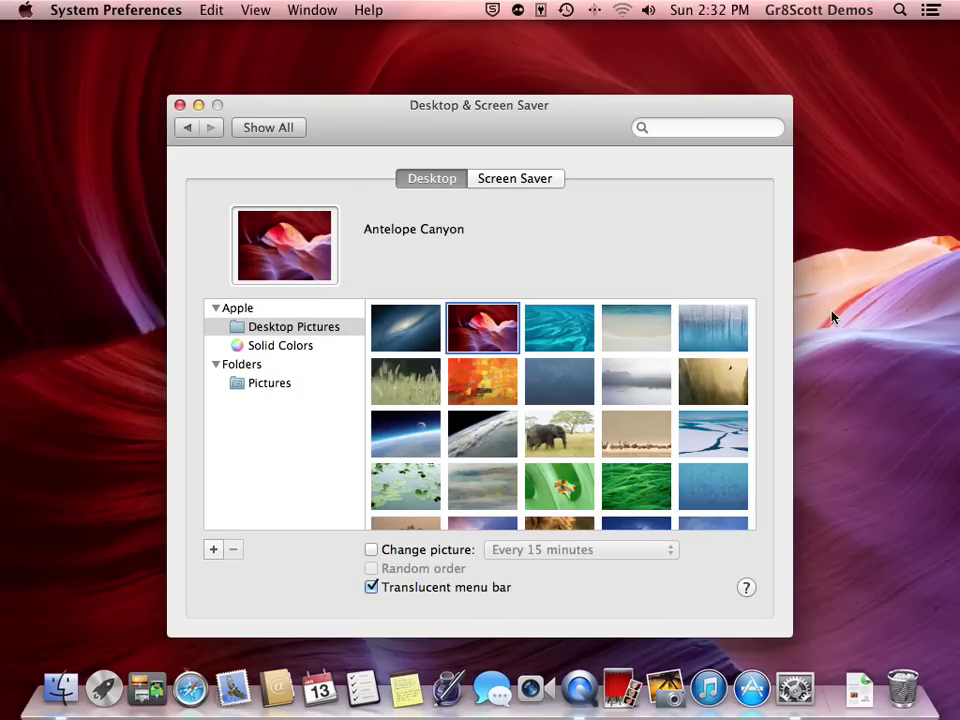
click(561, 339)
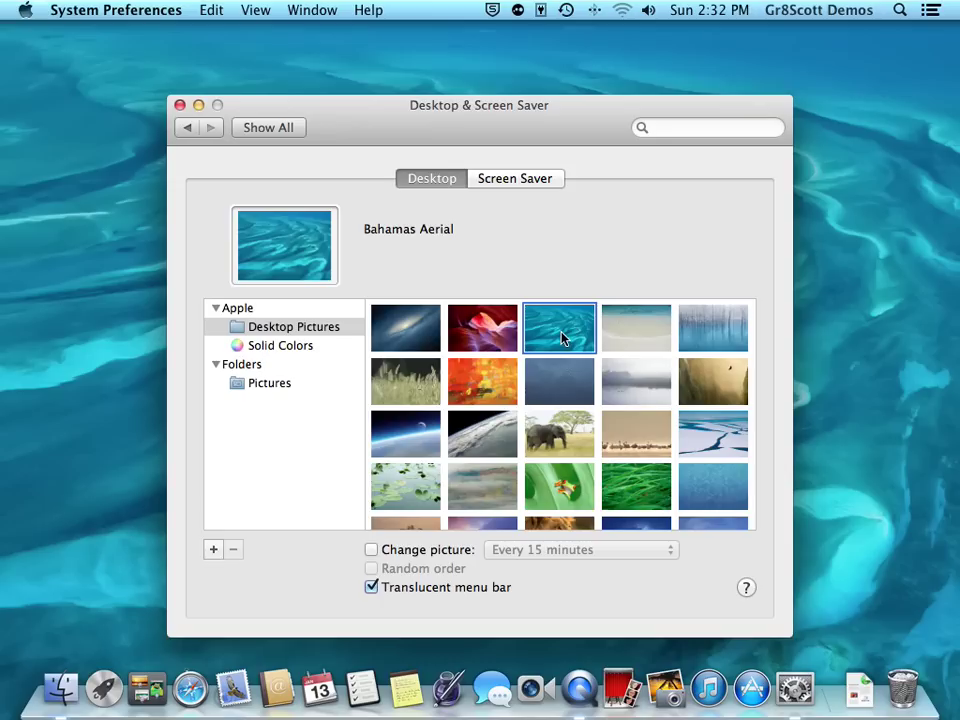
click(562, 380)
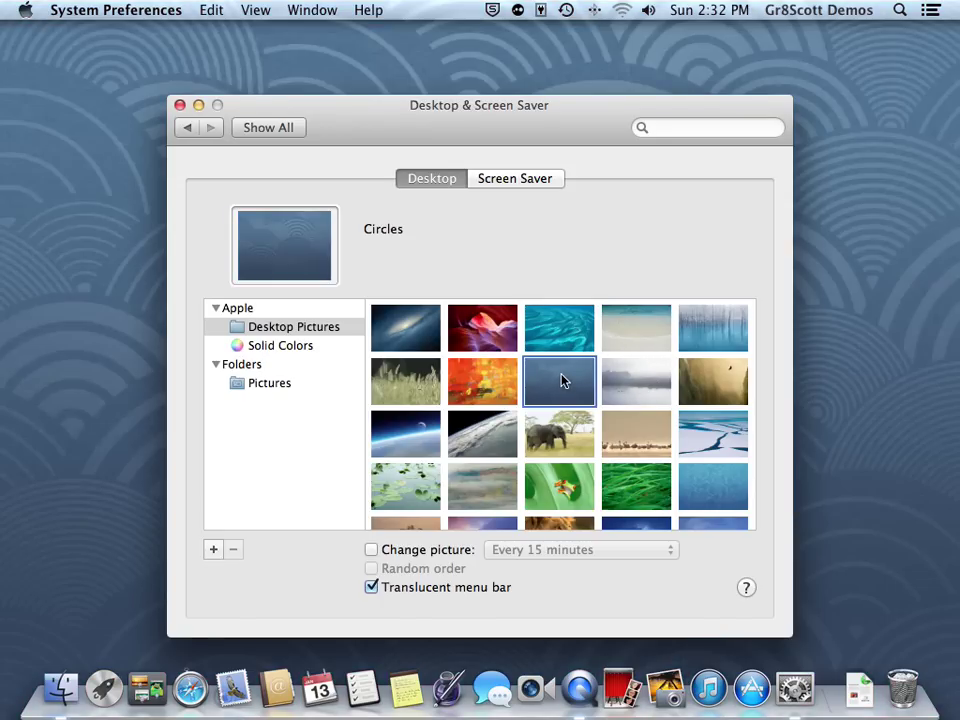
click(566, 432)
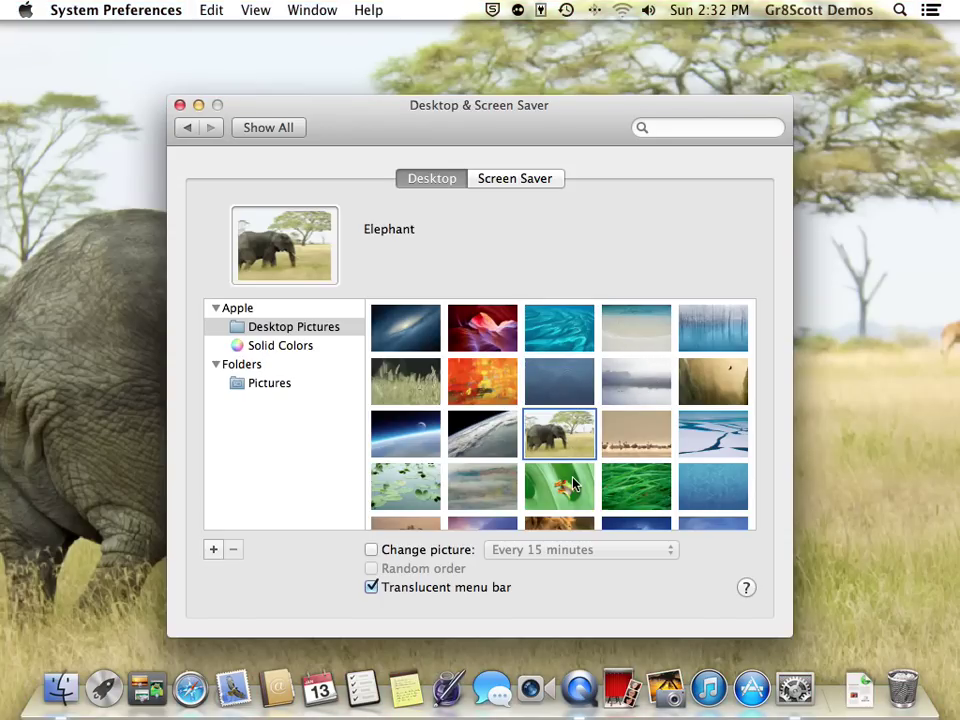
click(573, 483)
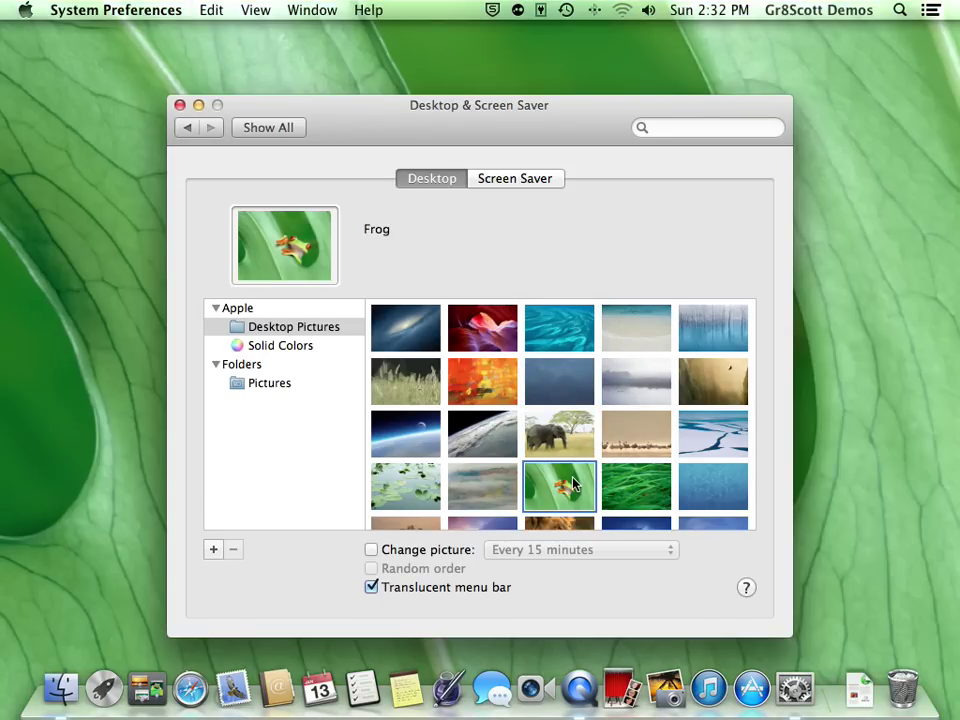
click(199, 105)
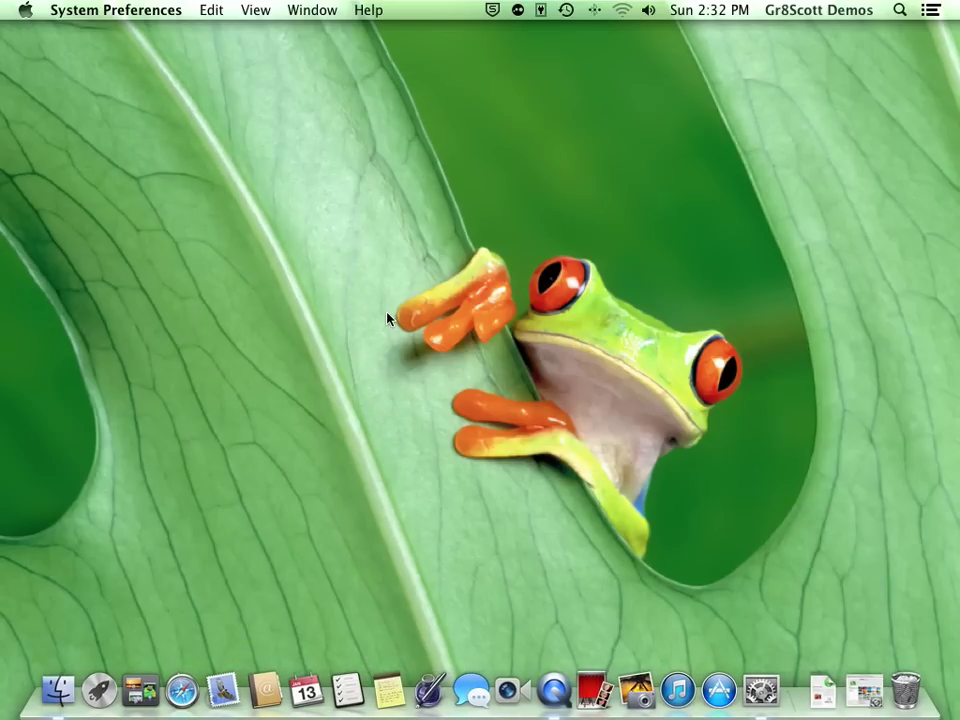
click(864, 690)
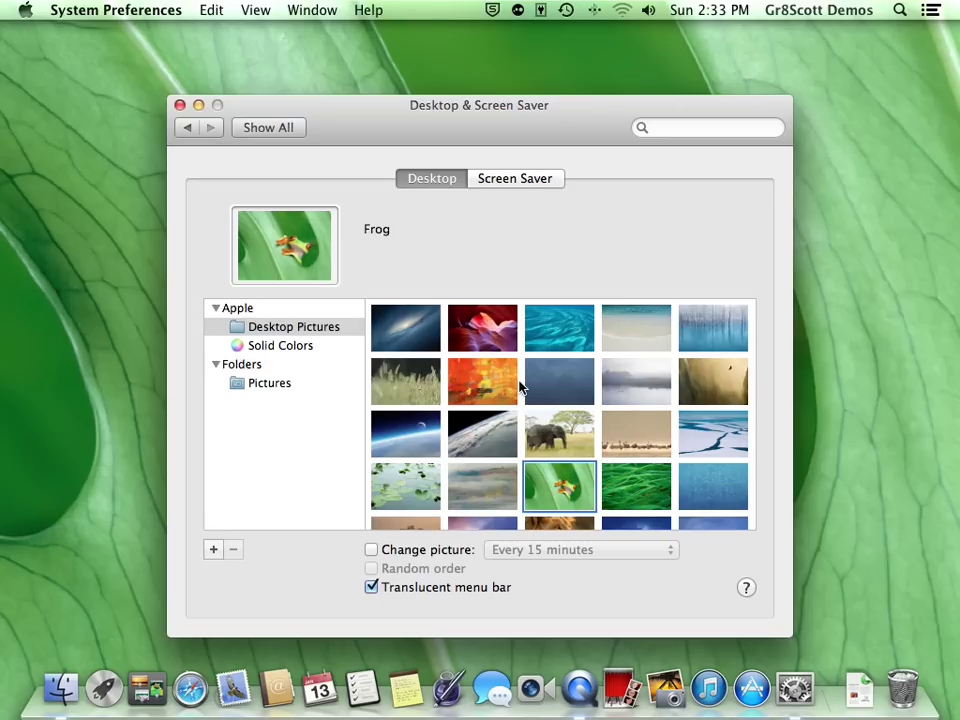
- Briefly enable Change picture, then pick Galaxy so automatic changing turns off
scroll(590, 397, down, 3)
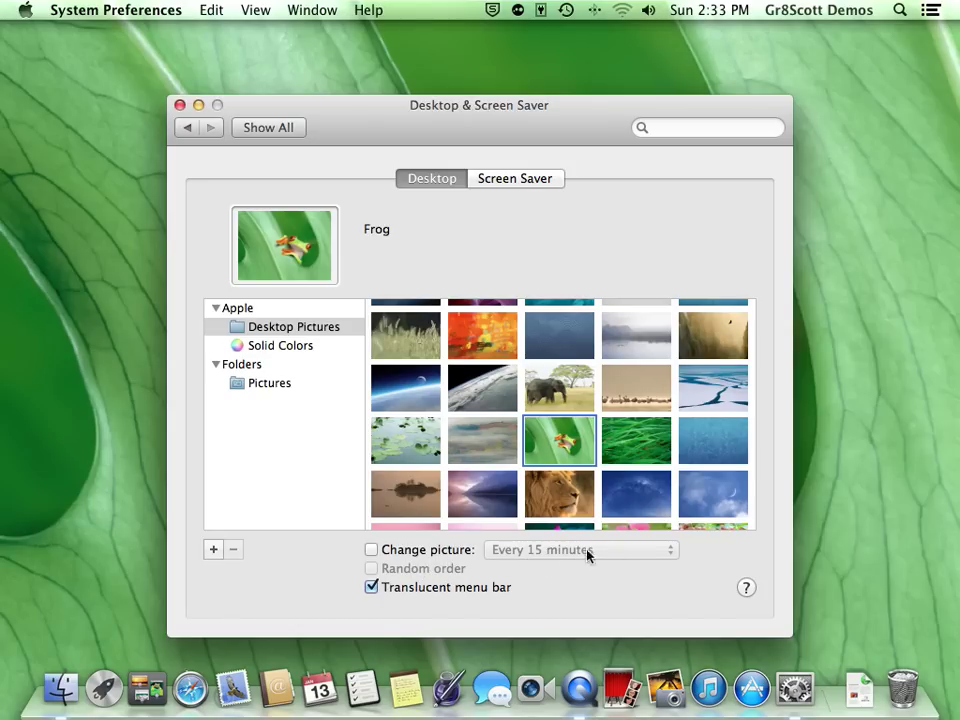
click(374, 550)
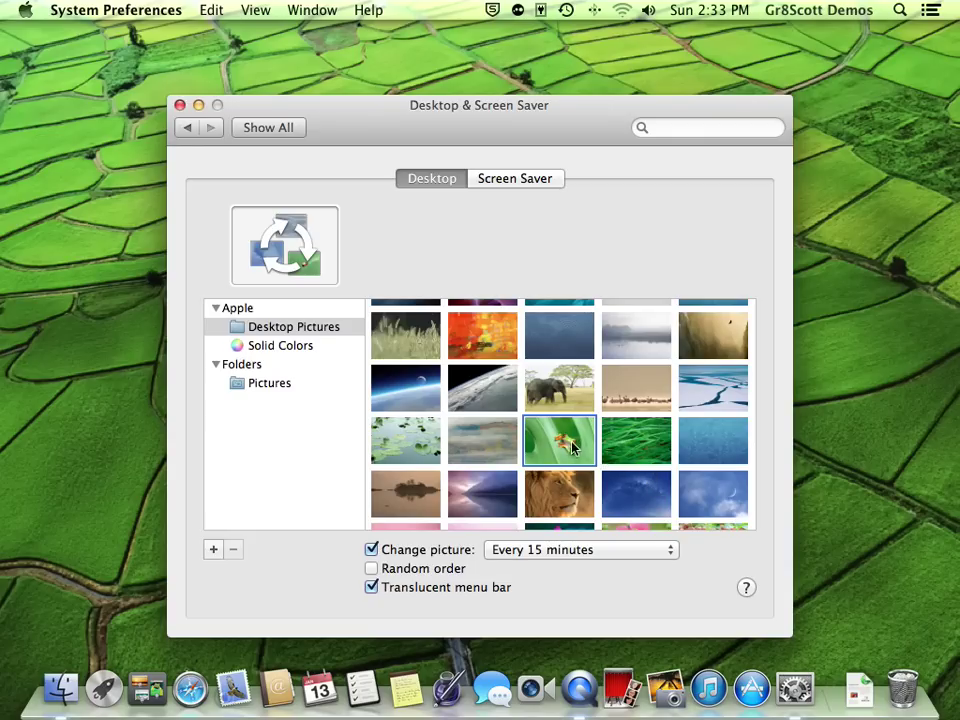
scroll(560, 420, up, 3)
click(412, 317)
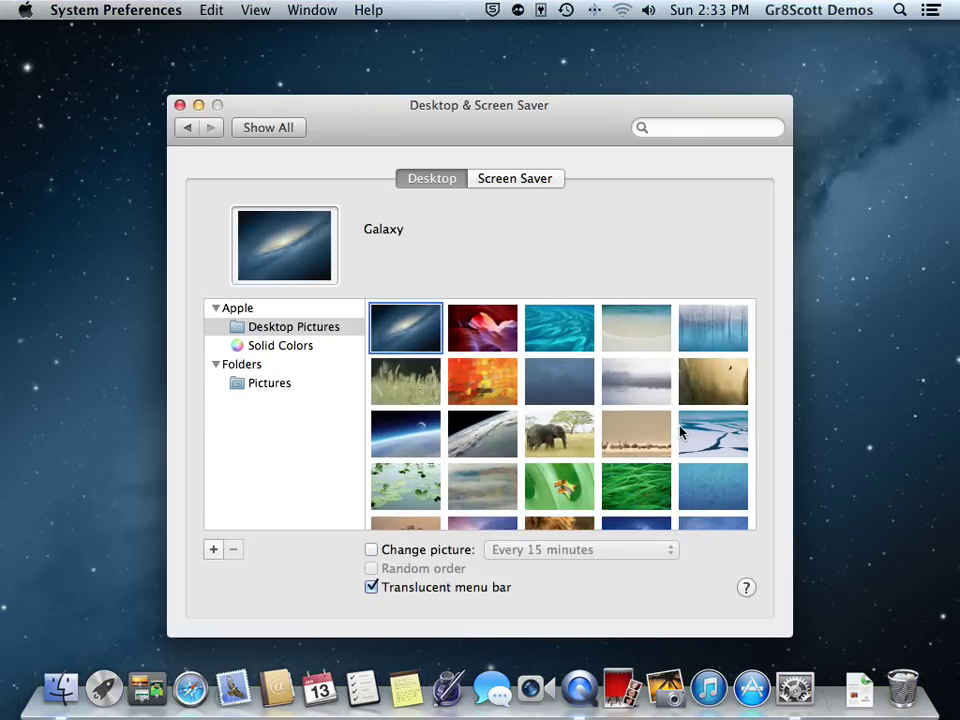
- Turn on Change picture with the interval set to Every 5 seconds
click(427, 550)
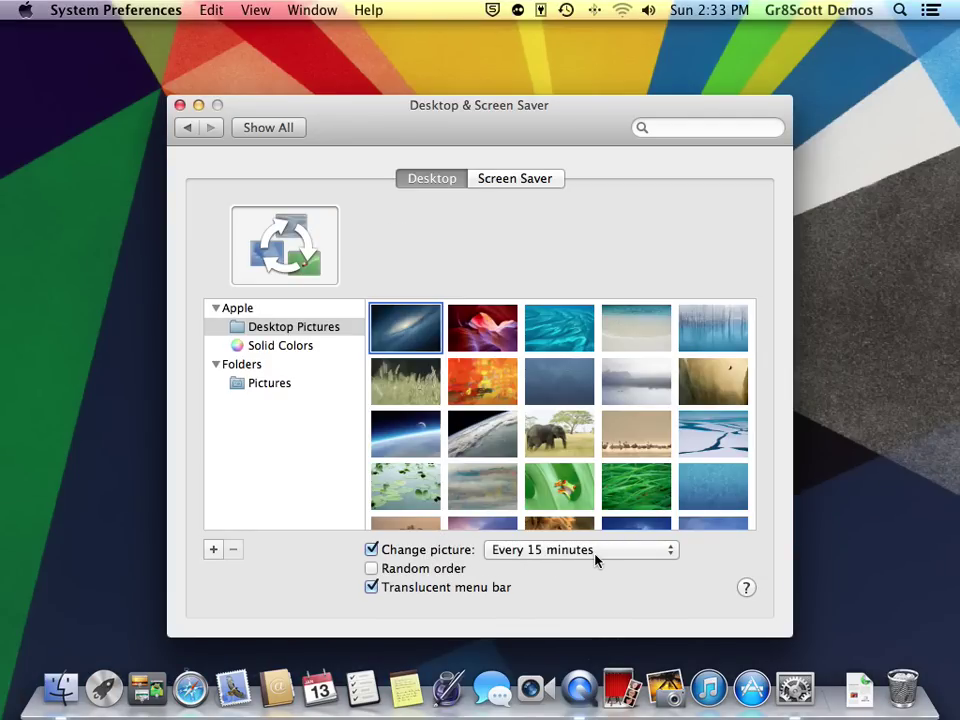
click(660, 552)
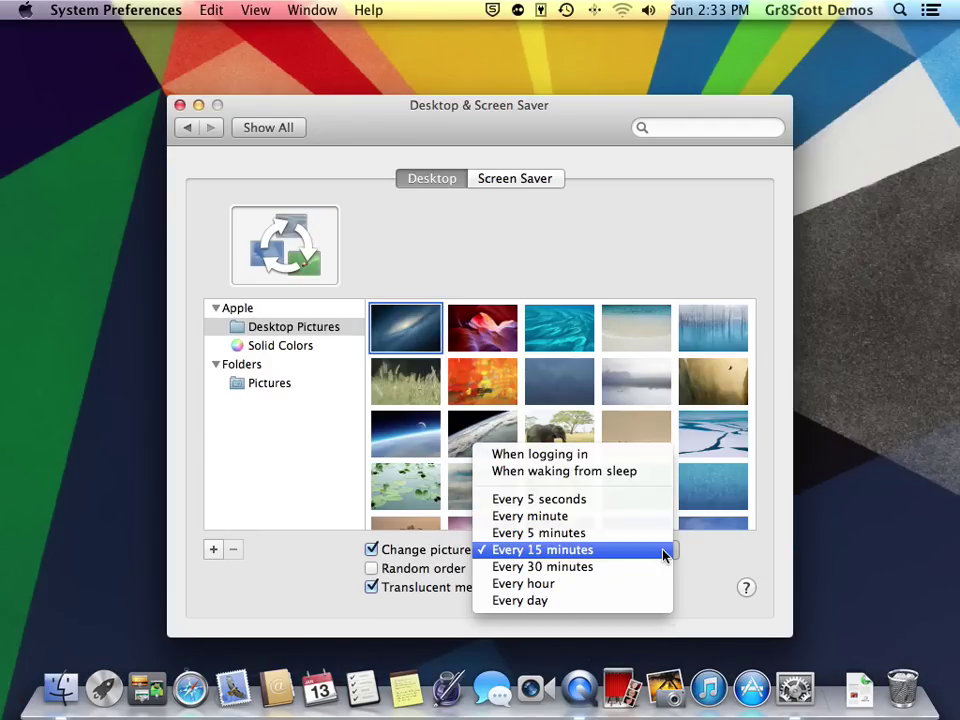
click(629, 507)
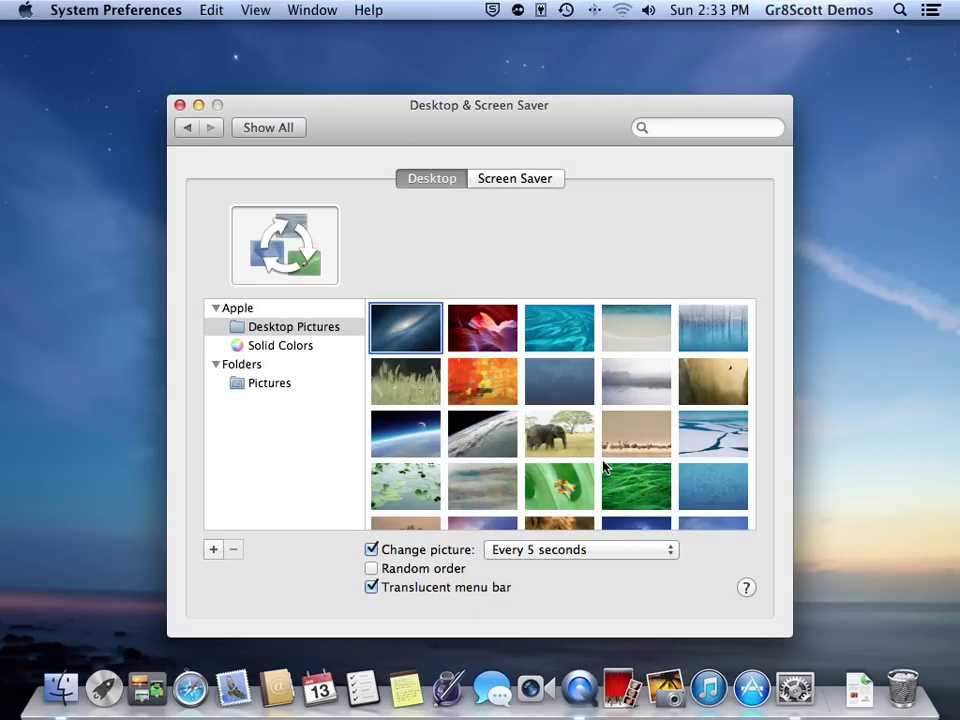
scroll(603, 466, down, 6)
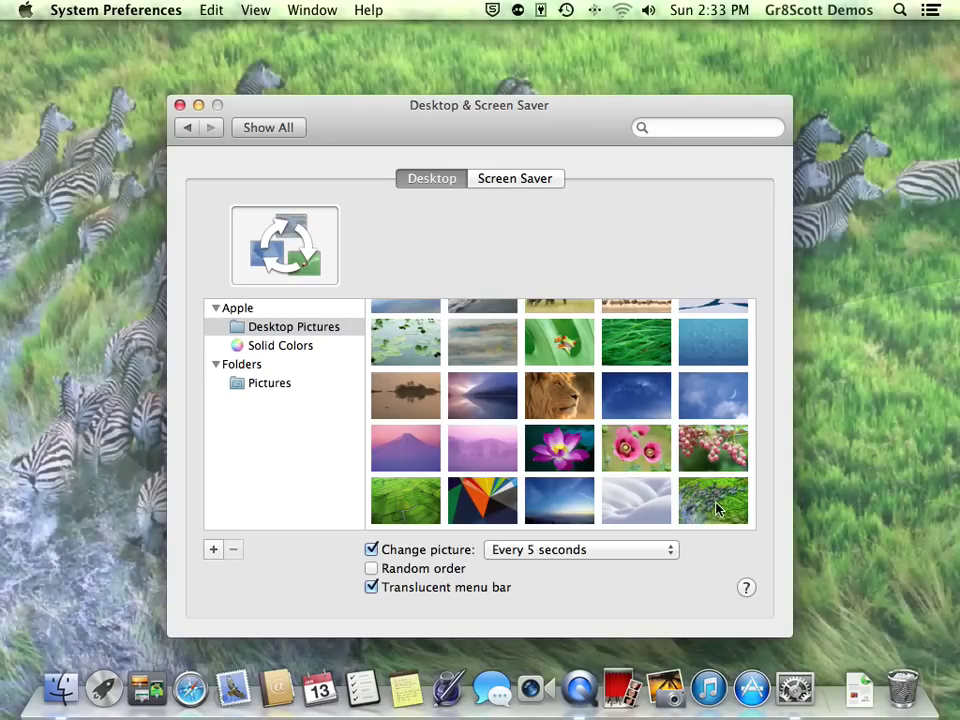
scroll(592, 472, up, 1)
scroll(592, 472, up, 5)
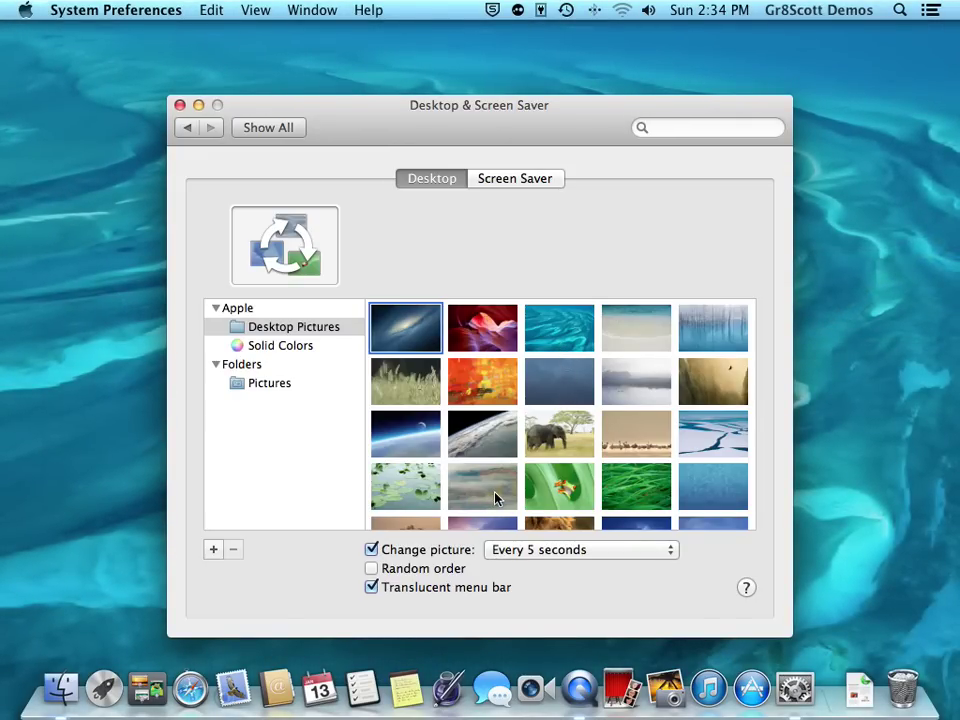
- Enable Random order and change the picture interval to Every 15 minutes
click(424, 571)
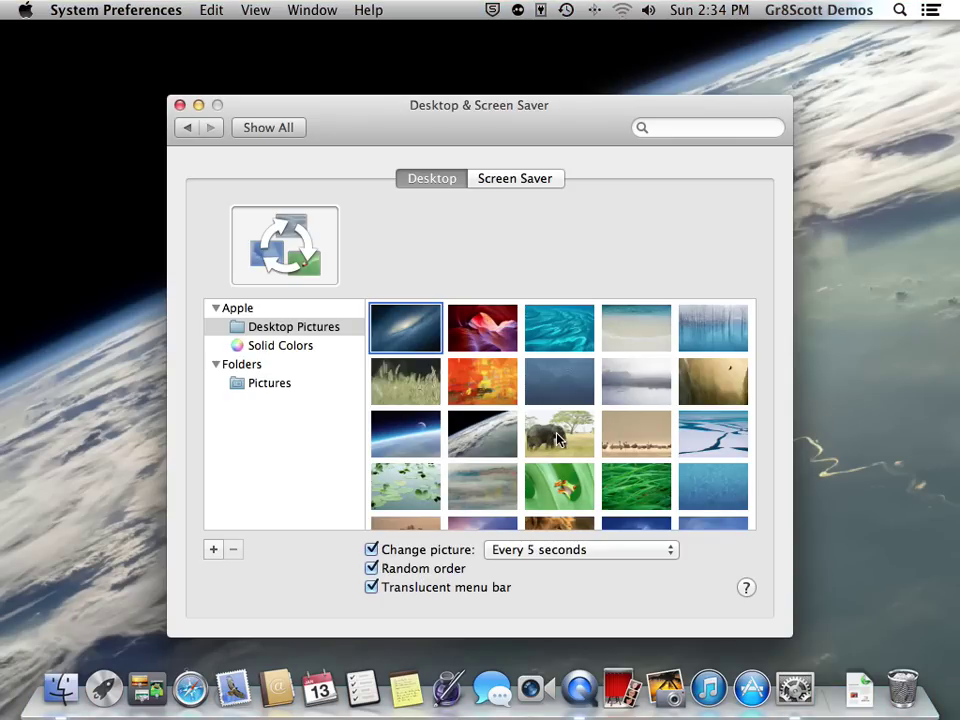
scroll(622, 418, down, 3)
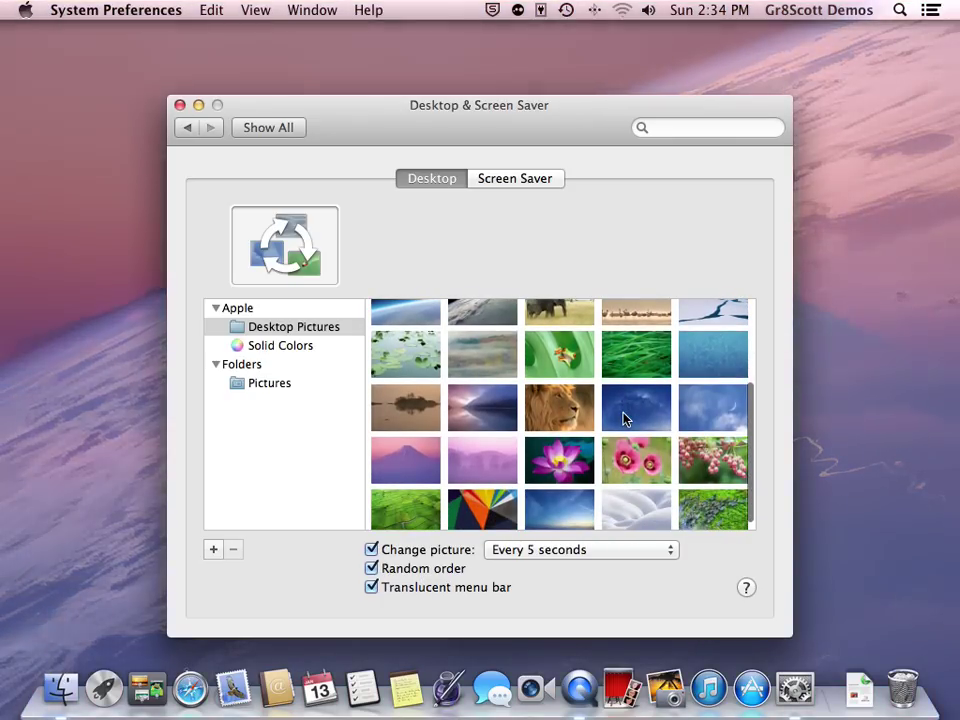
scroll(622, 418, up, 2)
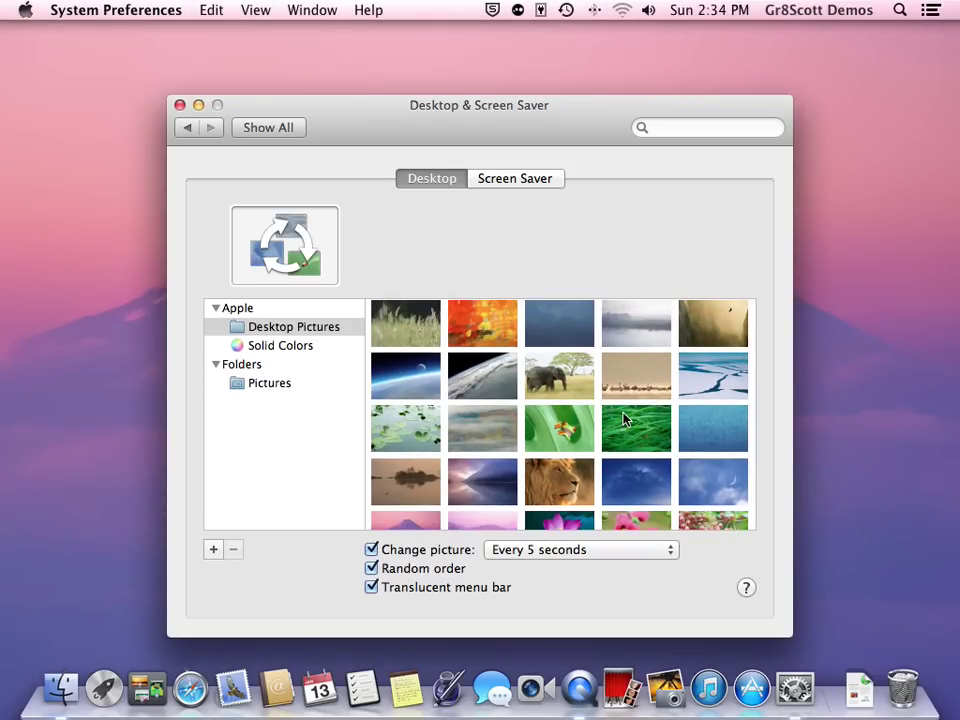
click(666, 551)
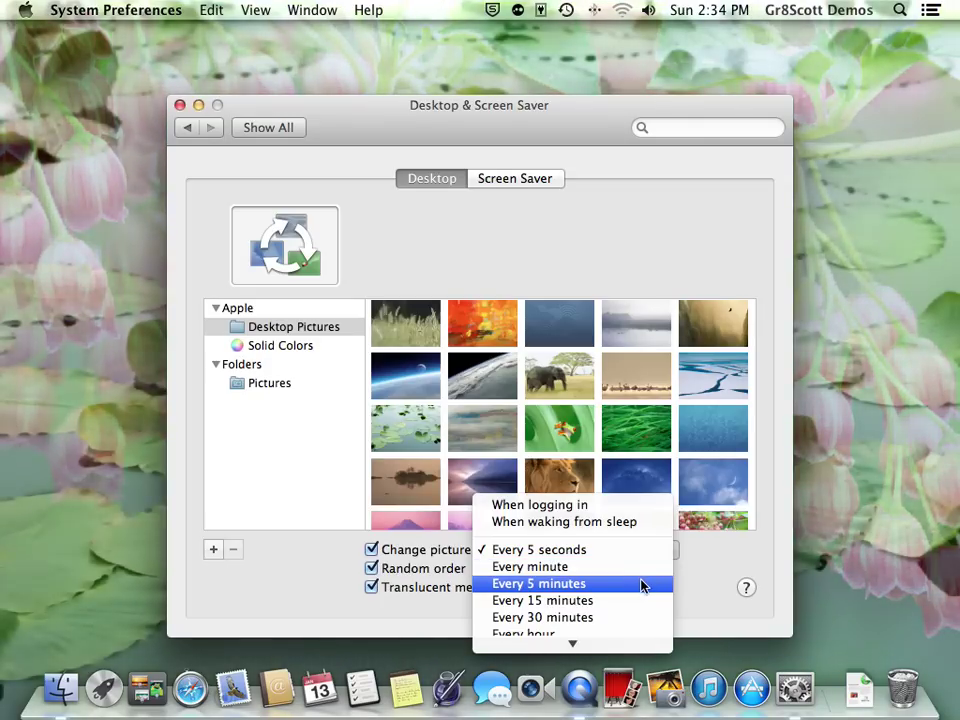
click(629, 600)
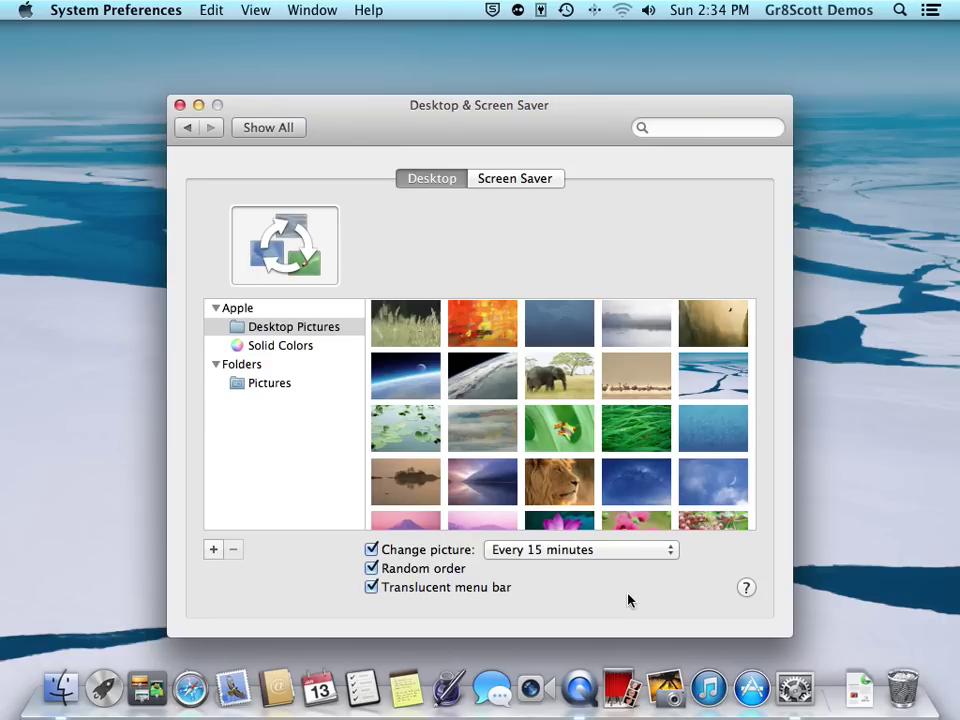
scroll(601, 520, down, 3)
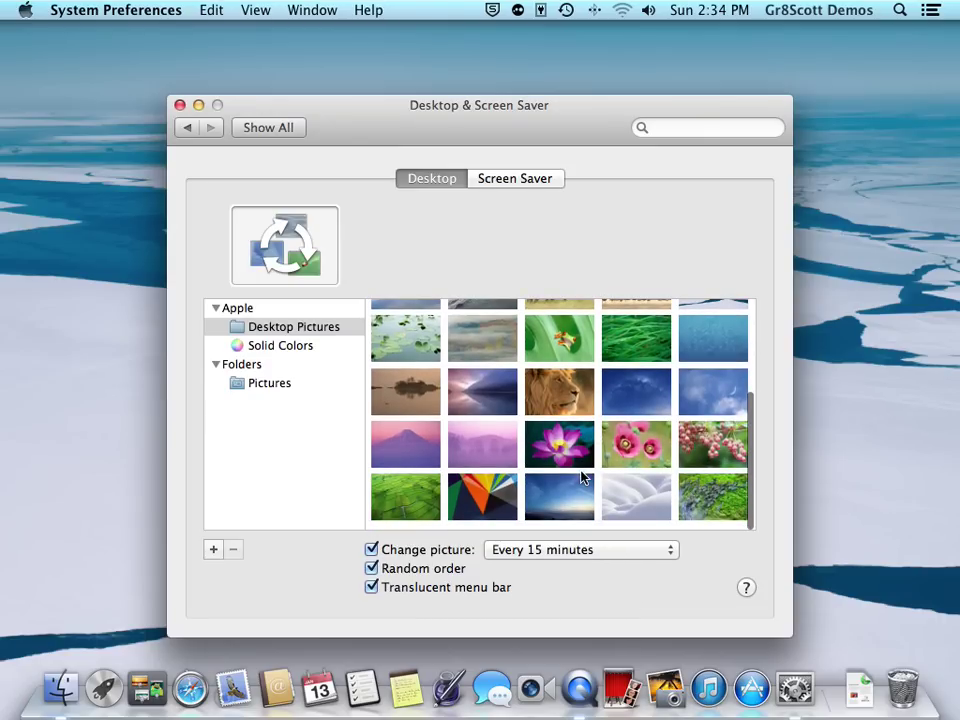
scroll(493, 458, up, 5)
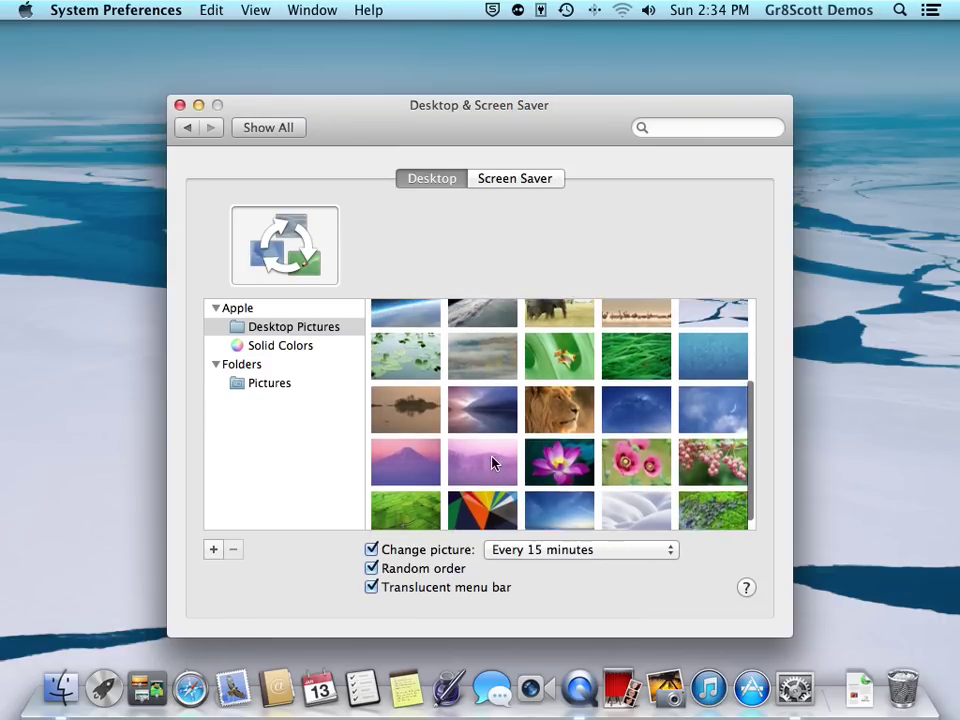
- On the Screen Saver tab, preview Arabesque, then select iTunes Artwork as the screen saver
click(518, 180)
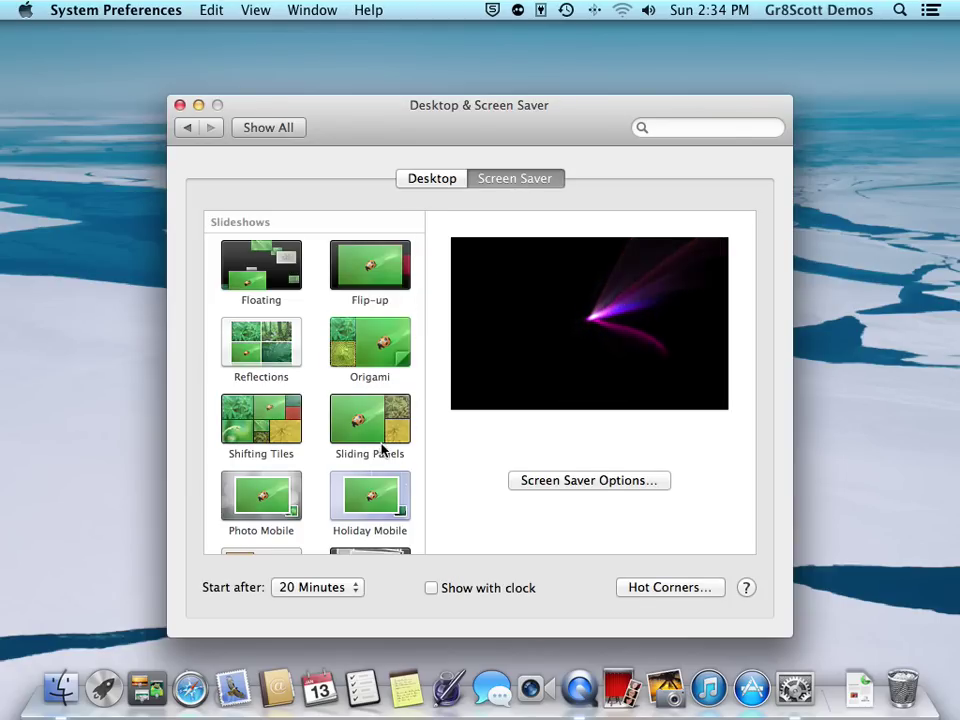
scroll(360, 475, down, 5)
scroll(360, 480, down, 5)
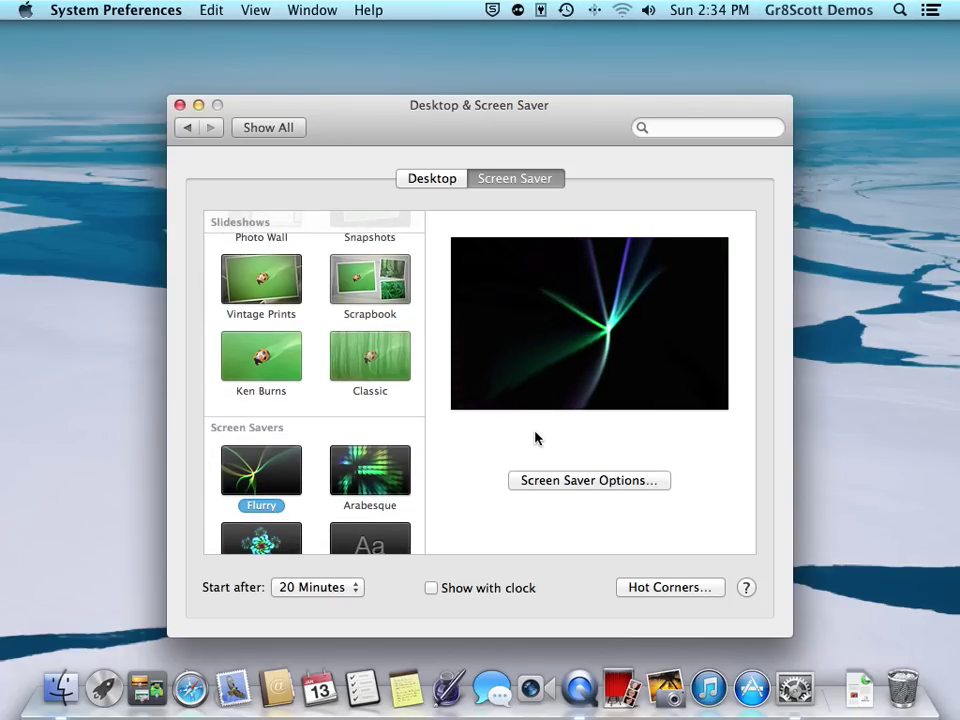
click(383, 480)
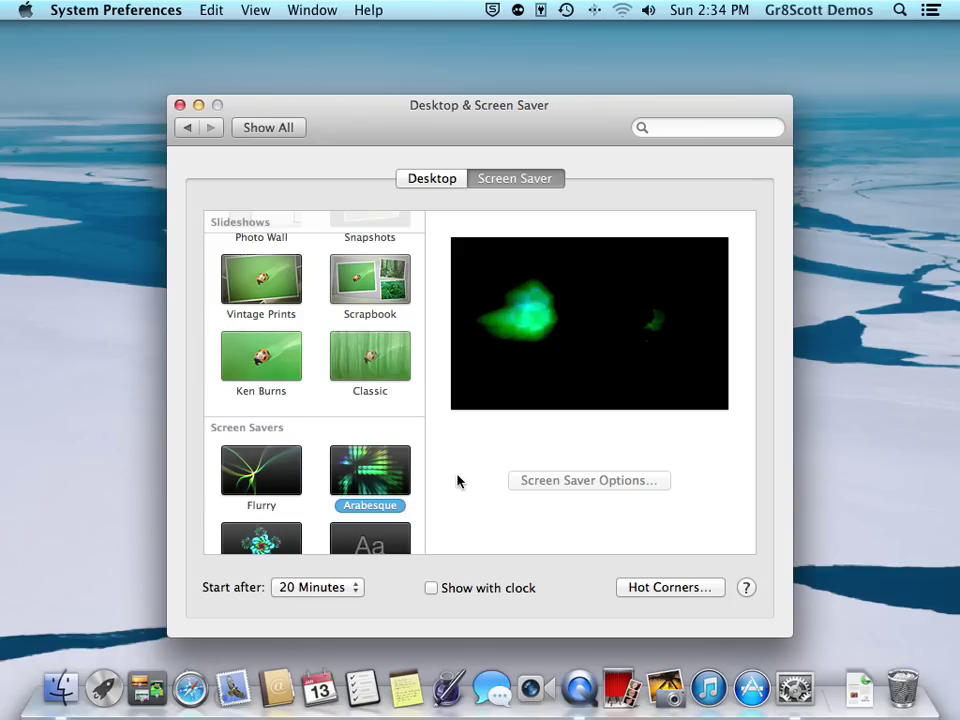
scroll(347, 500, down, 3)
scroll(347, 500, down, 2)
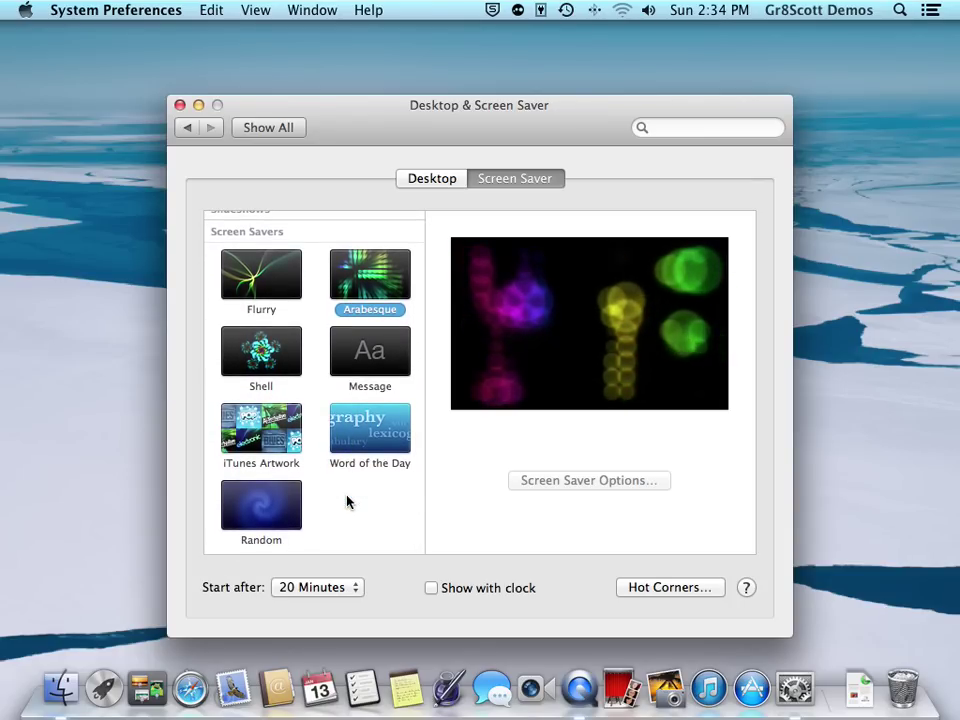
click(265, 447)
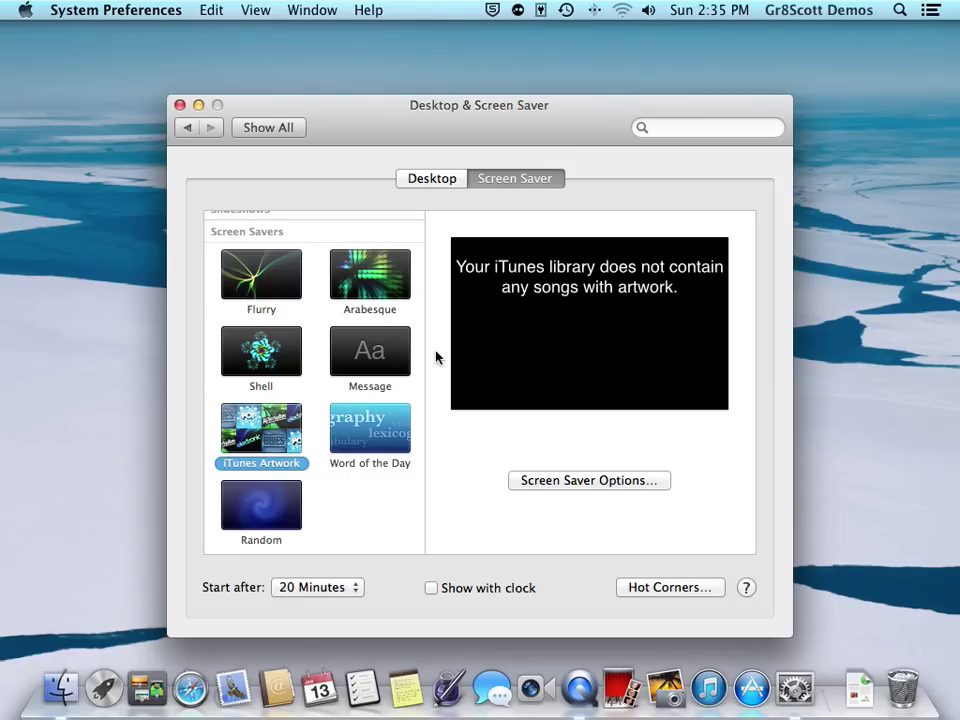
scroll(369, 300, up, 5)
scroll(369, 300, up, 4)
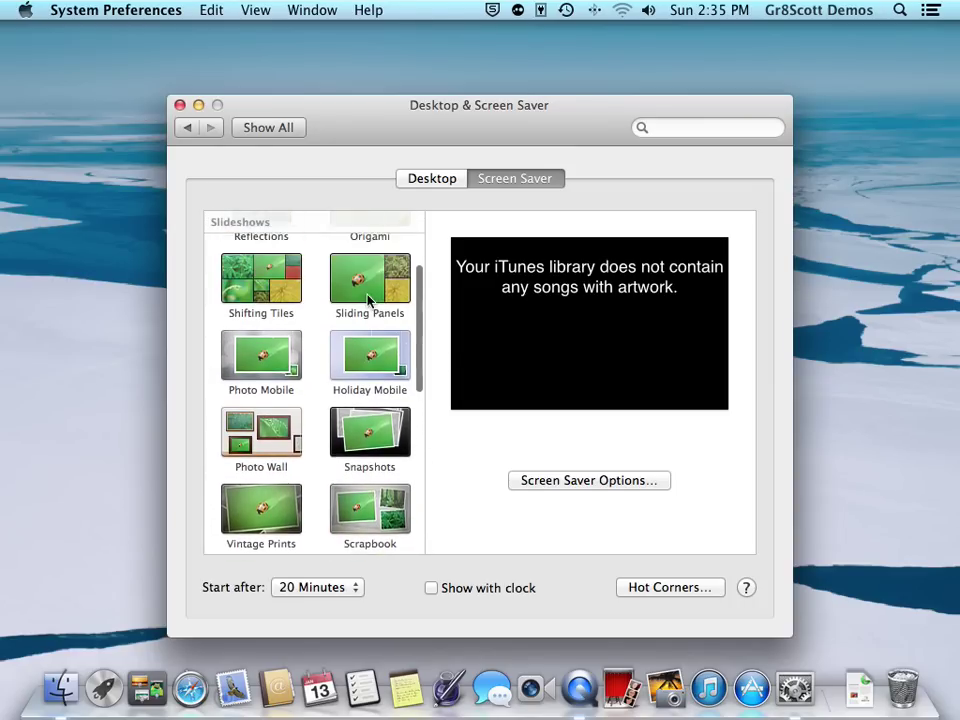
scroll(369, 300, up, 1)
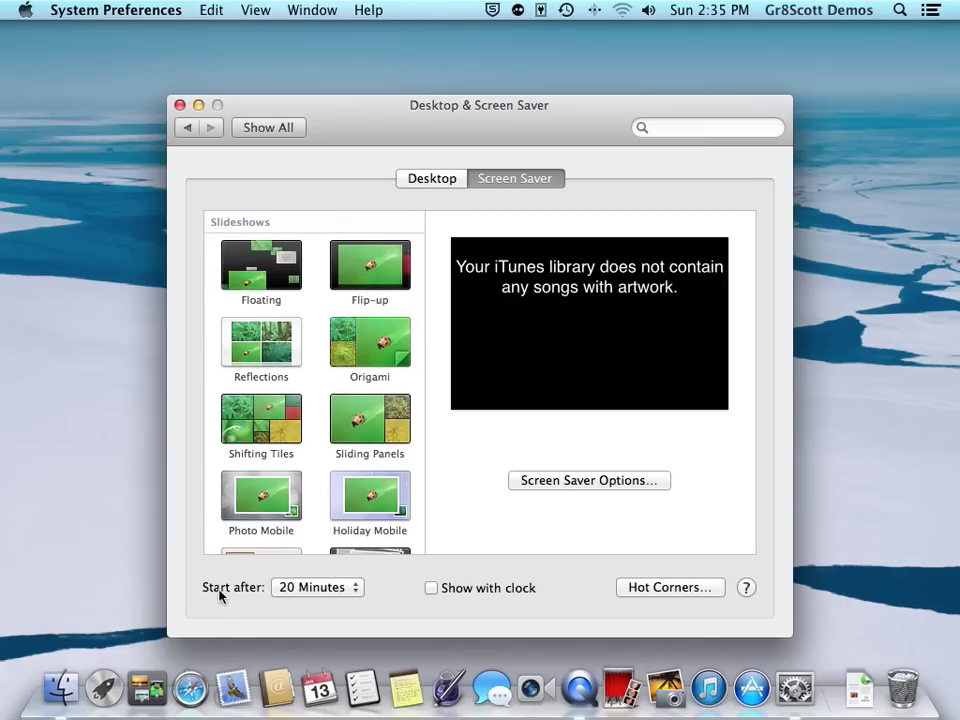
- Keep the 20 Minutes start delay, select Flurry, and turn on Show with clock
click(343, 594)
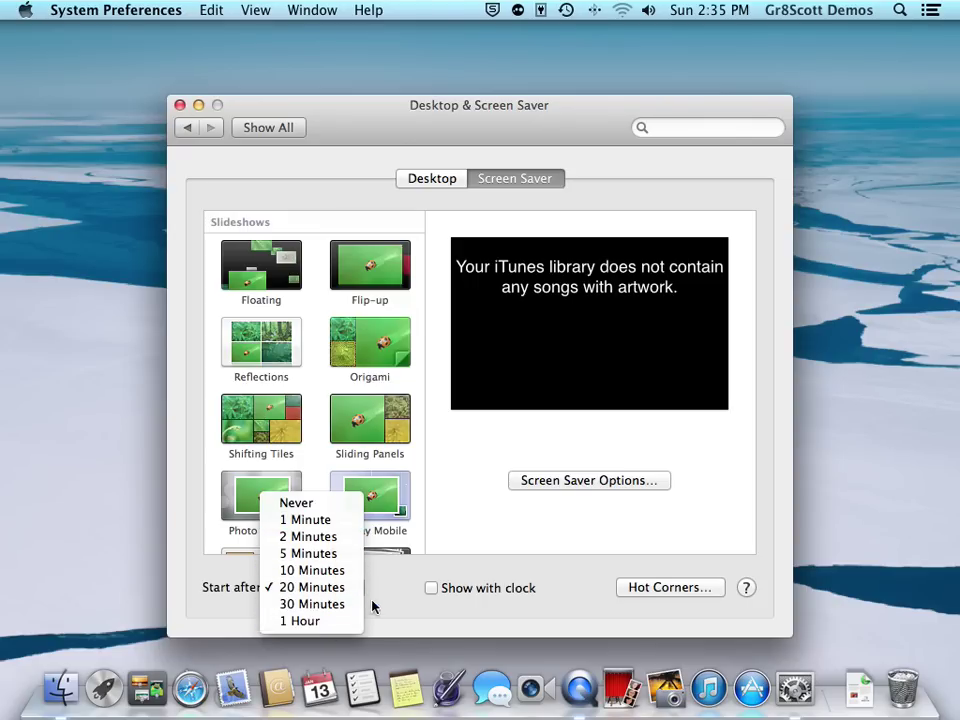
click(398, 586)
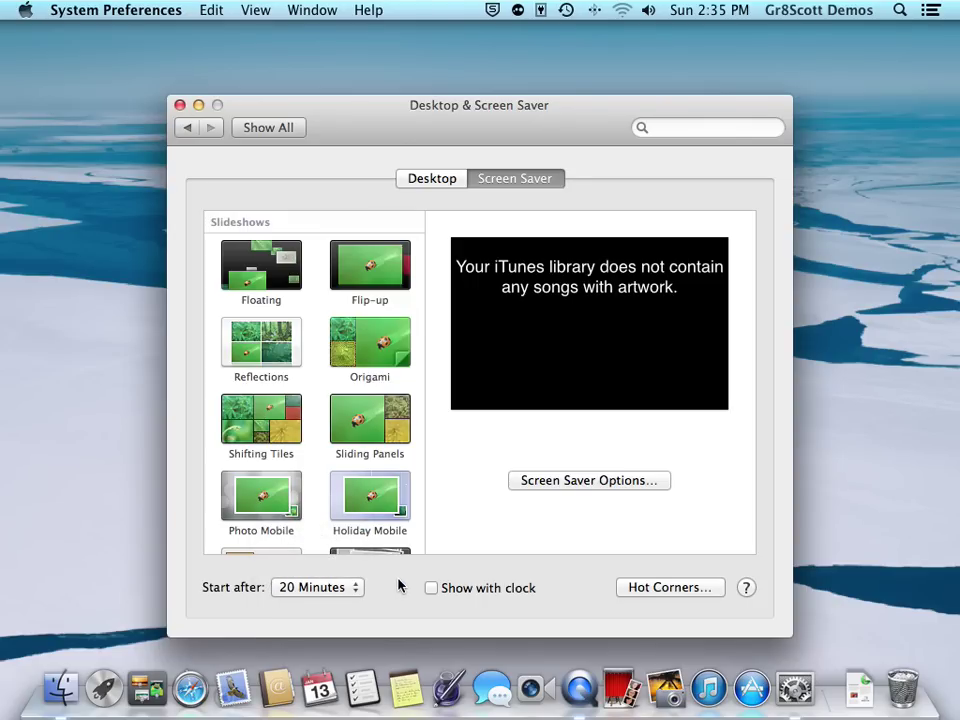
scroll(337, 502, down, 6)
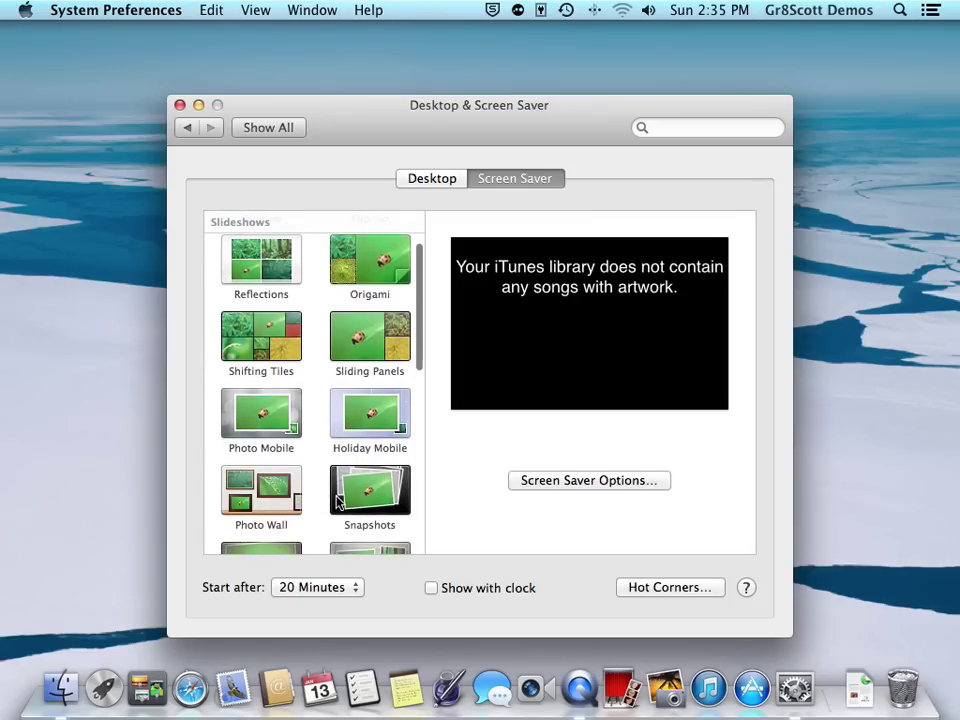
scroll(337, 502, down, 3)
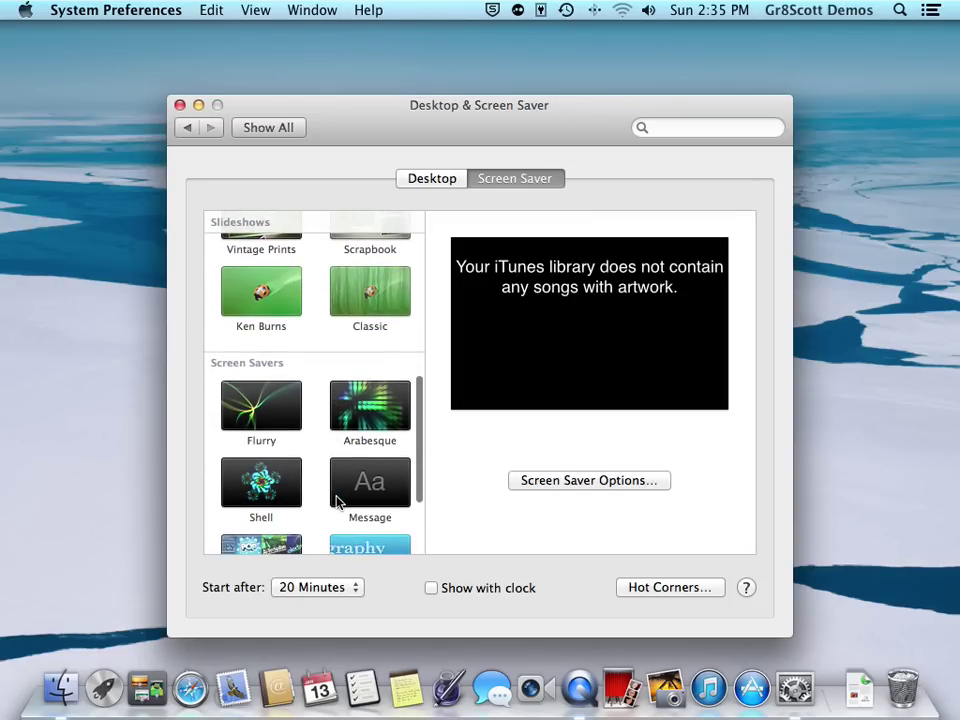
click(265, 413)
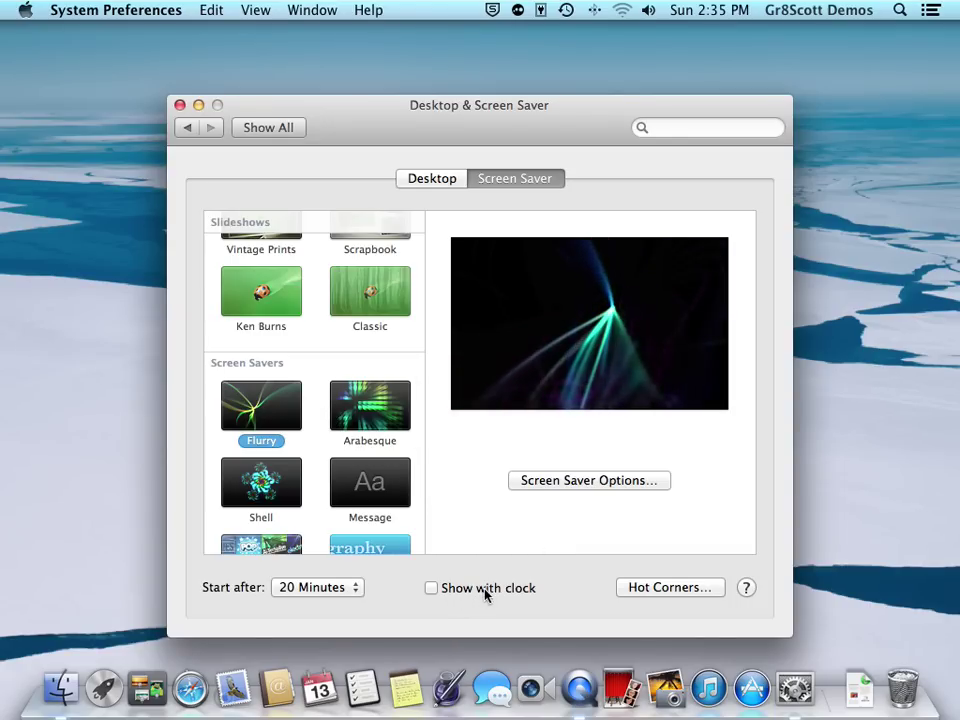
click(433, 589)
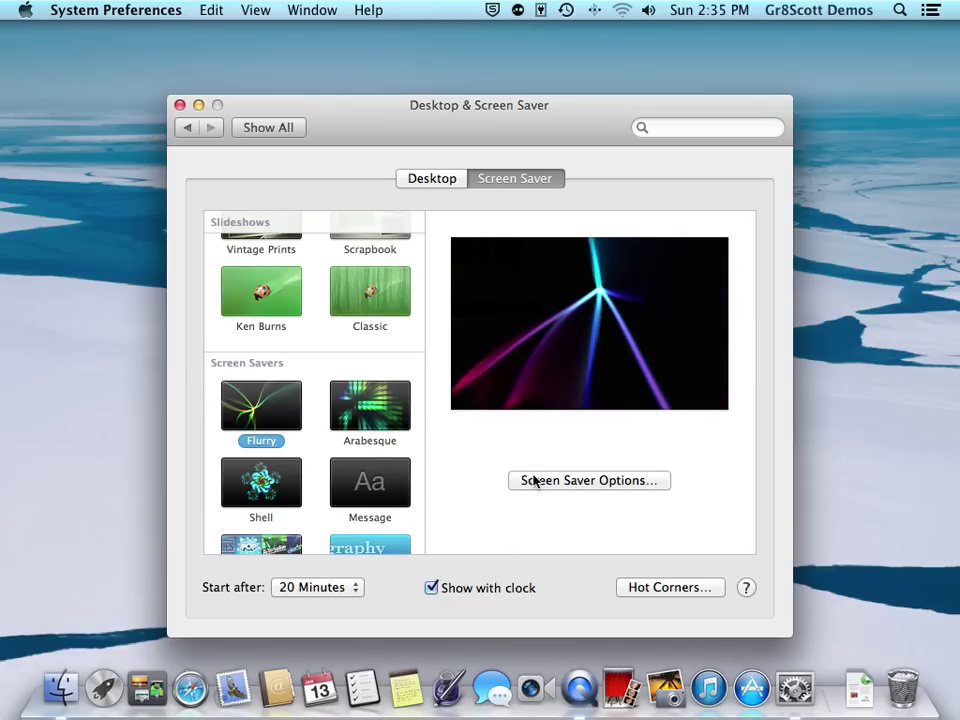
mouse_move(551, 332)
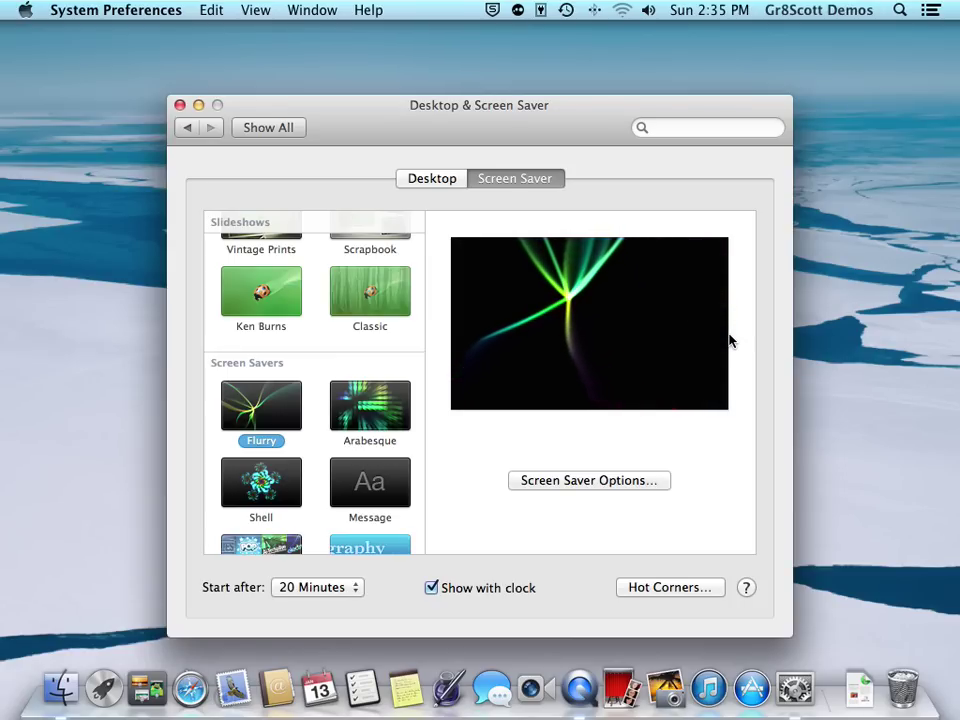
mouse_move(711, 381)
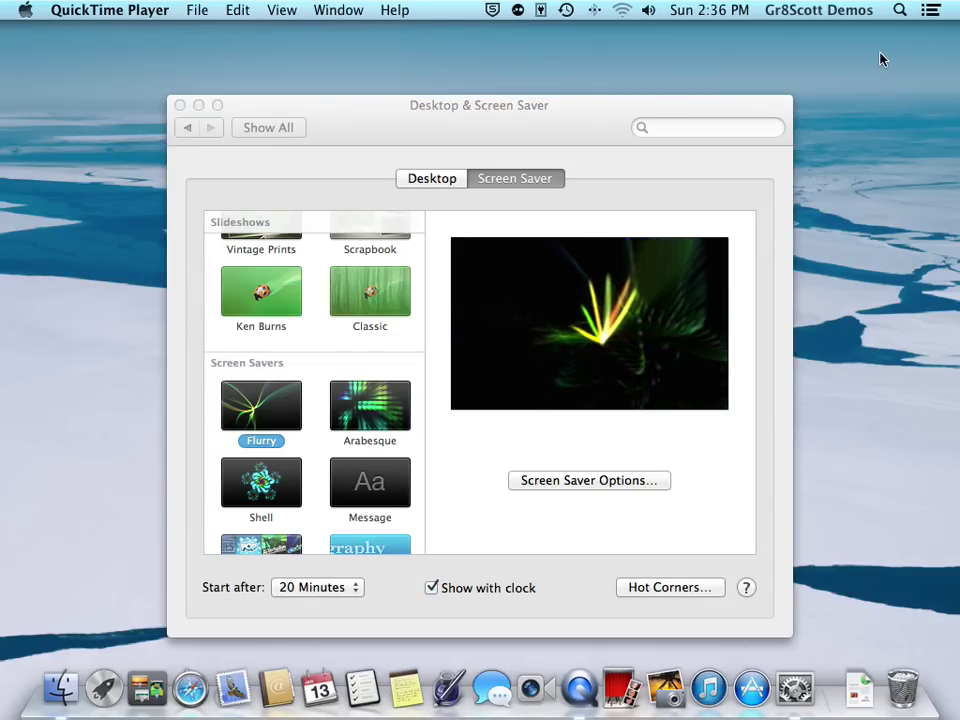
- Preview the Floating slideshow, then choose the Flip-up National Geographic slideshow as screen saver
scroll(345, 475, up, 5)
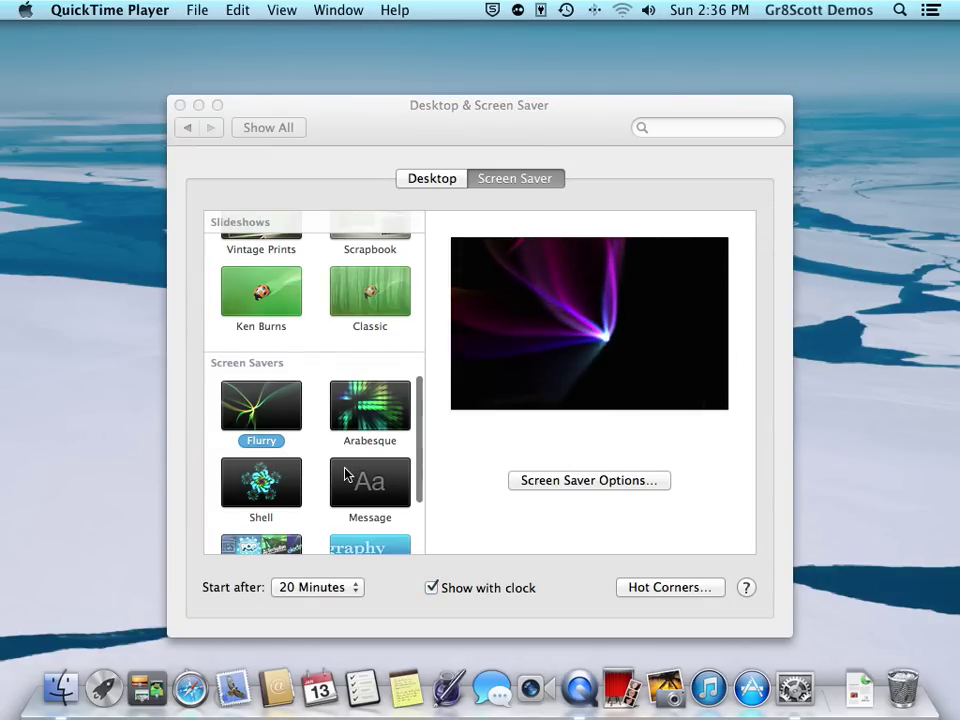
scroll(345, 475, up, 5)
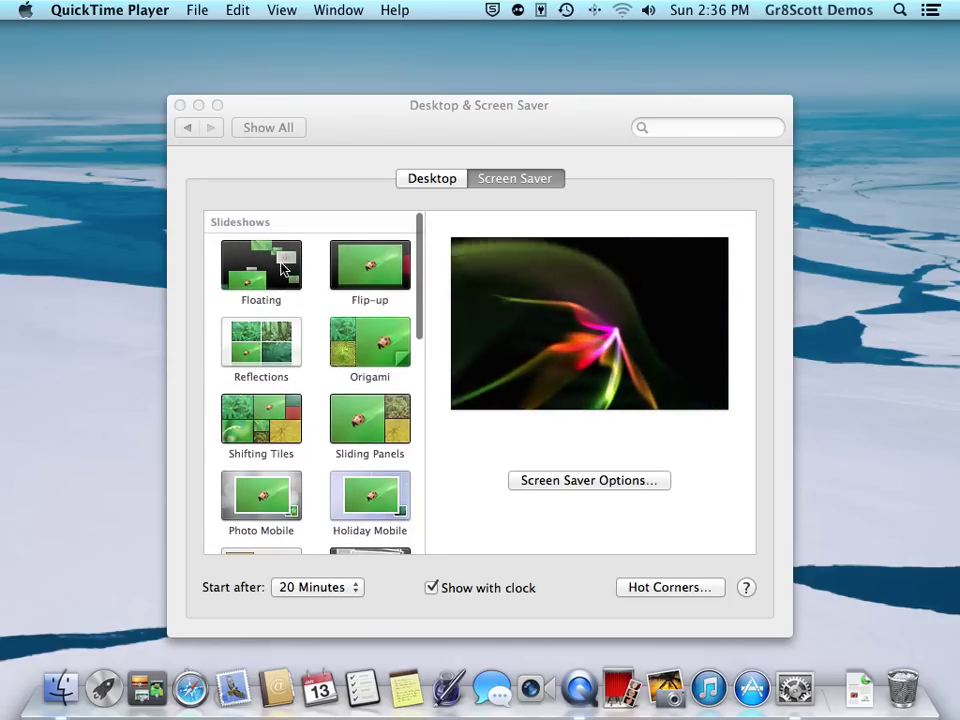
click(284, 281)
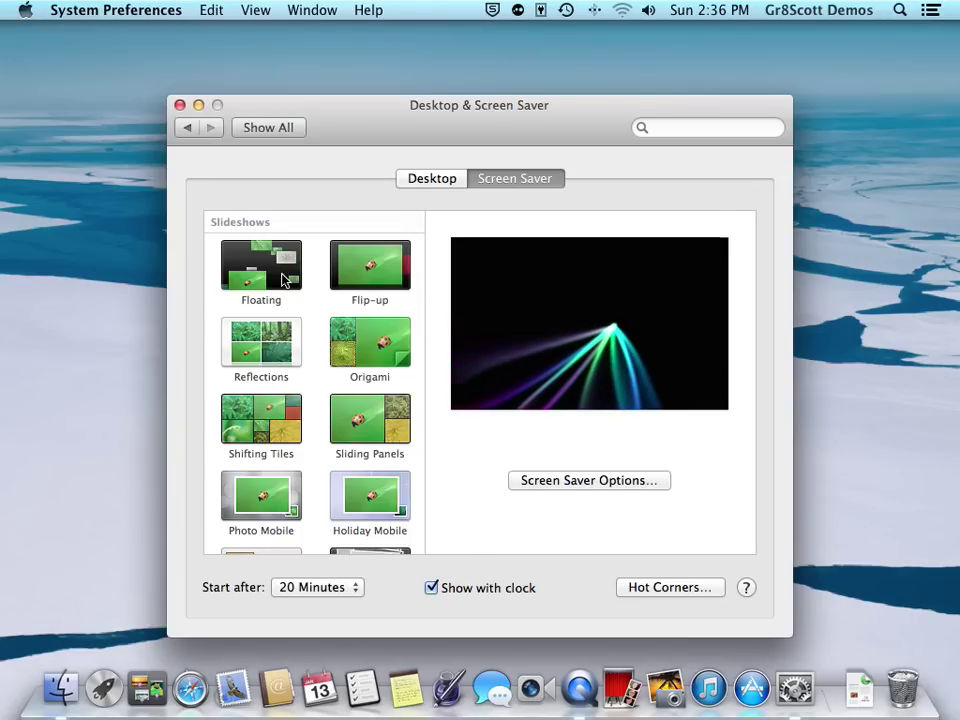
click(284, 281)
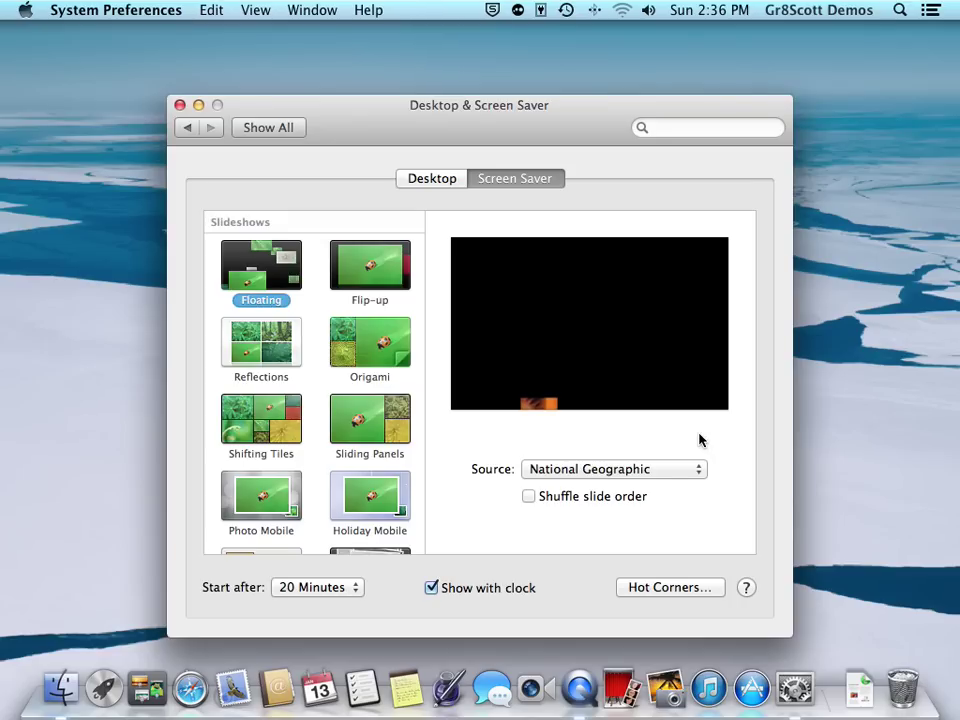
mouse_move(577, 403)
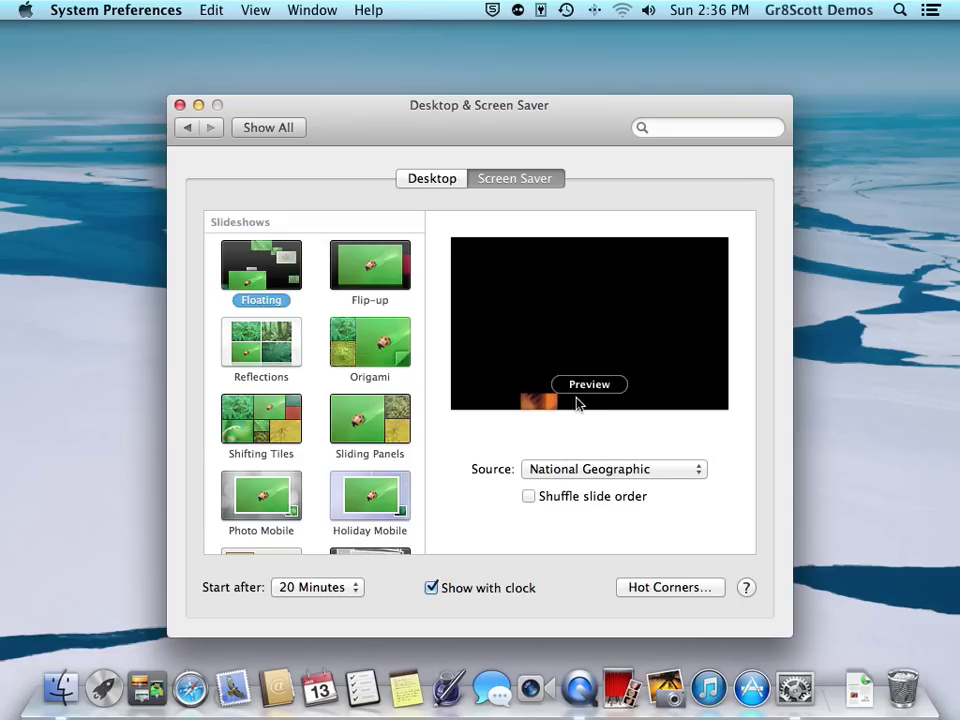
click(384, 268)
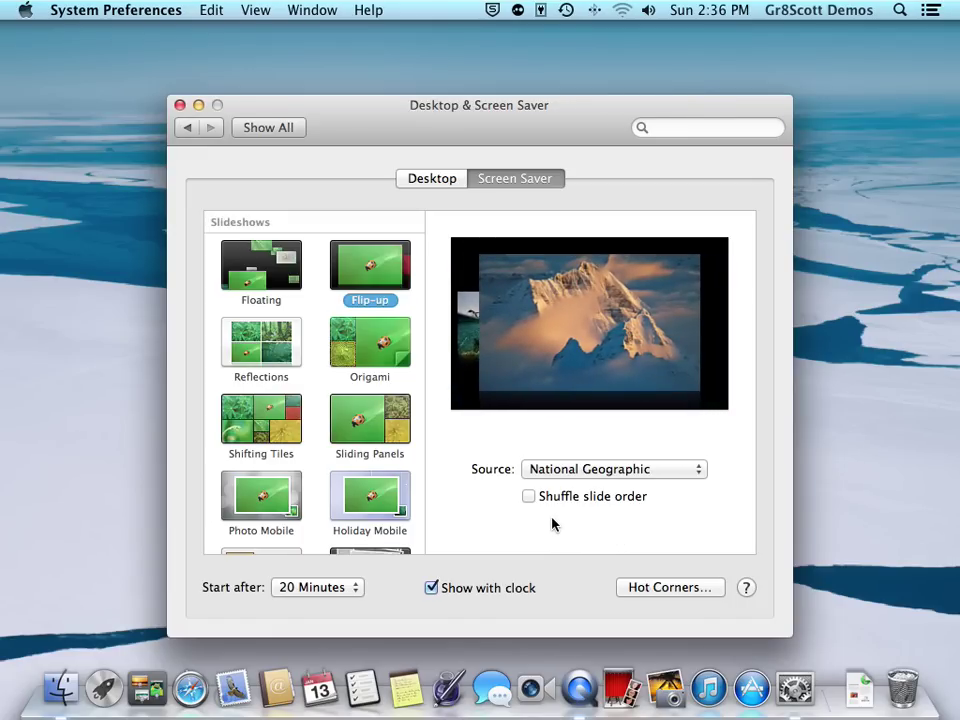
- Tick Shuffle slide order and untick Show with clock for the Flip-up slideshow
click(529, 497)
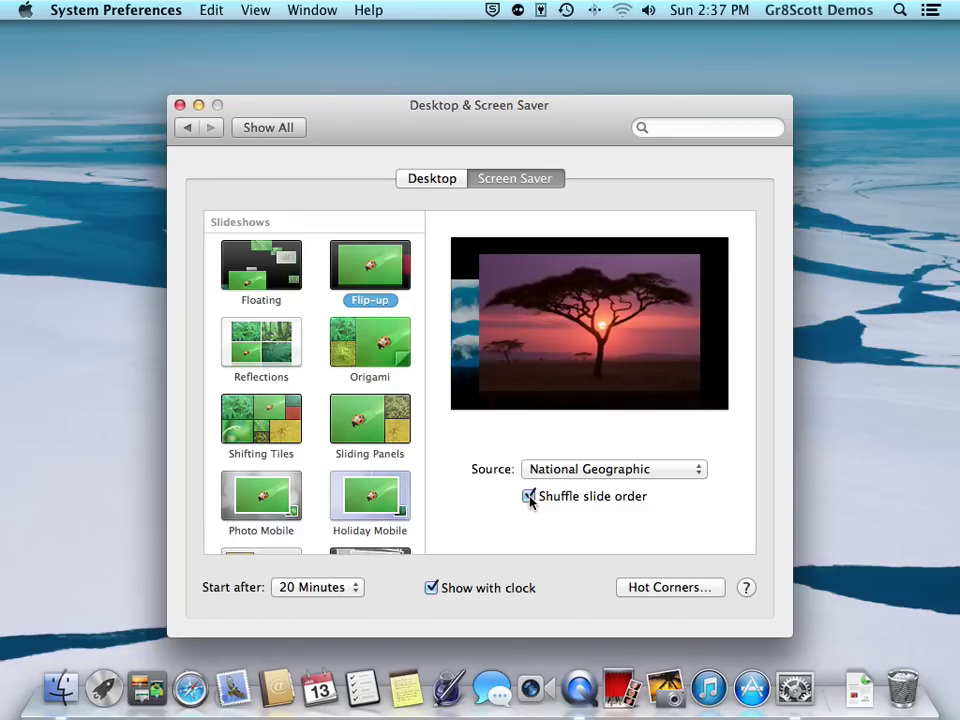
mouse_move(617, 392)
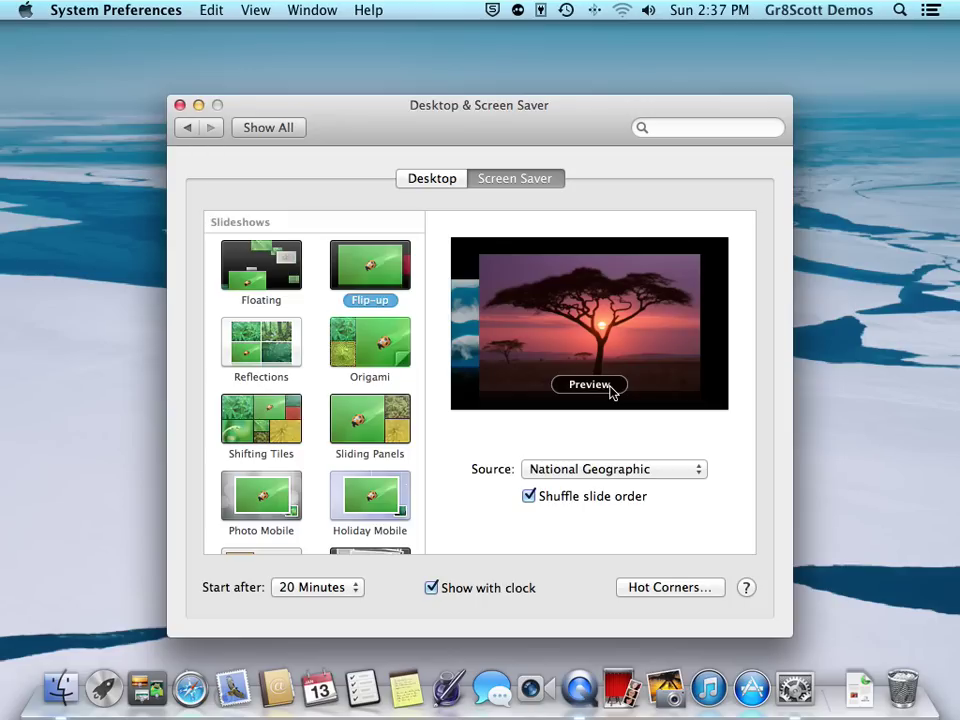
click(431, 590)
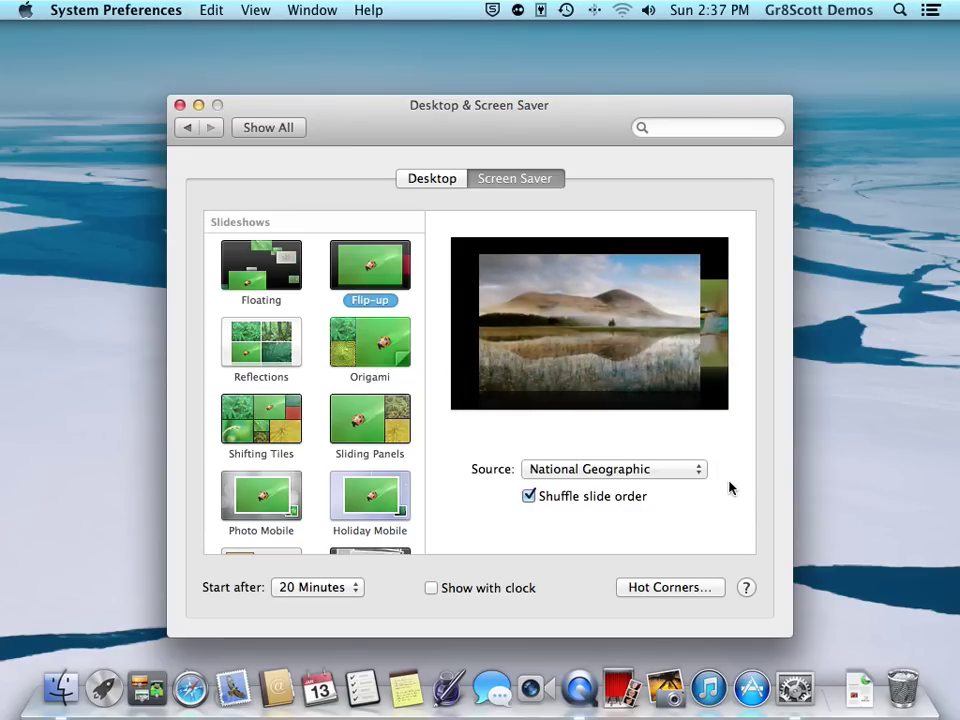
mouse_move(654, 407)
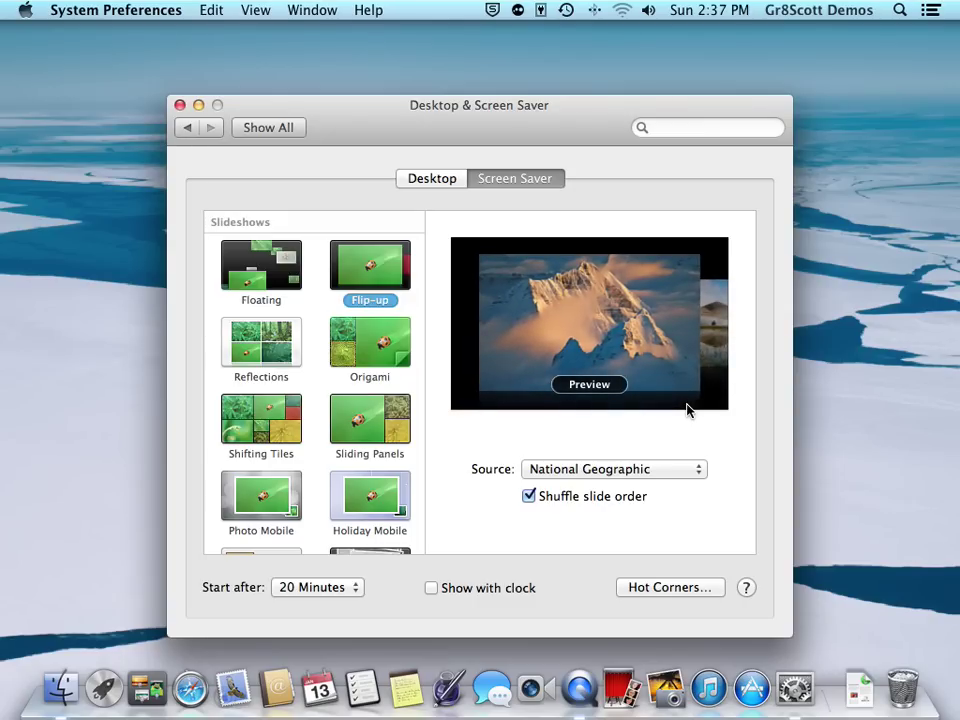
- In Hot Corners, assign Start Screen Saver to the bottom-left corner and confirm with OK
click(676, 588)
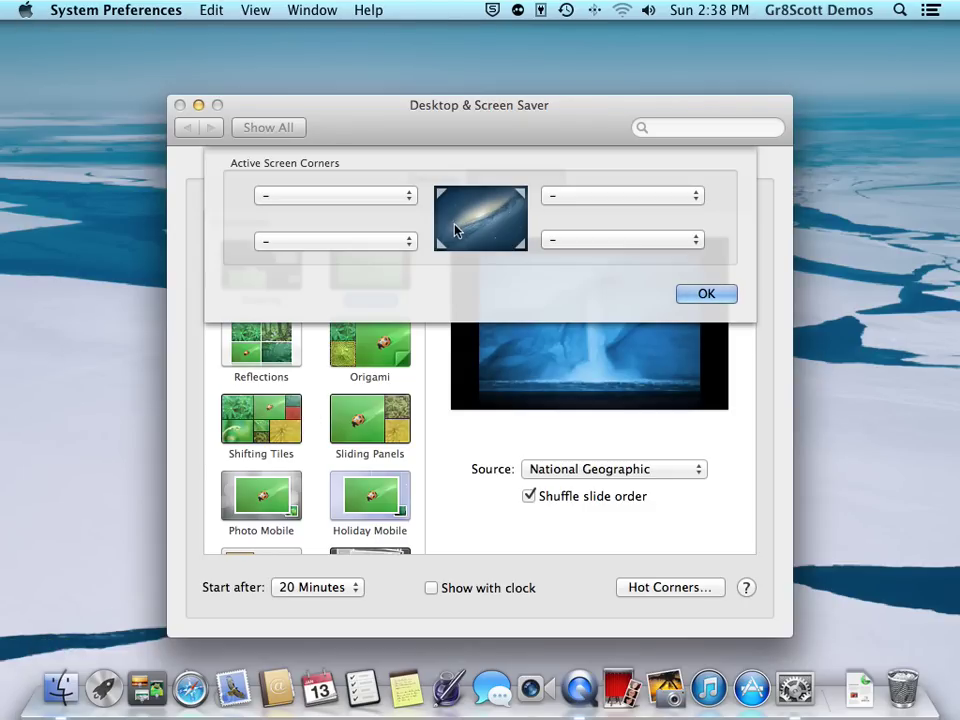
click(409, 246)
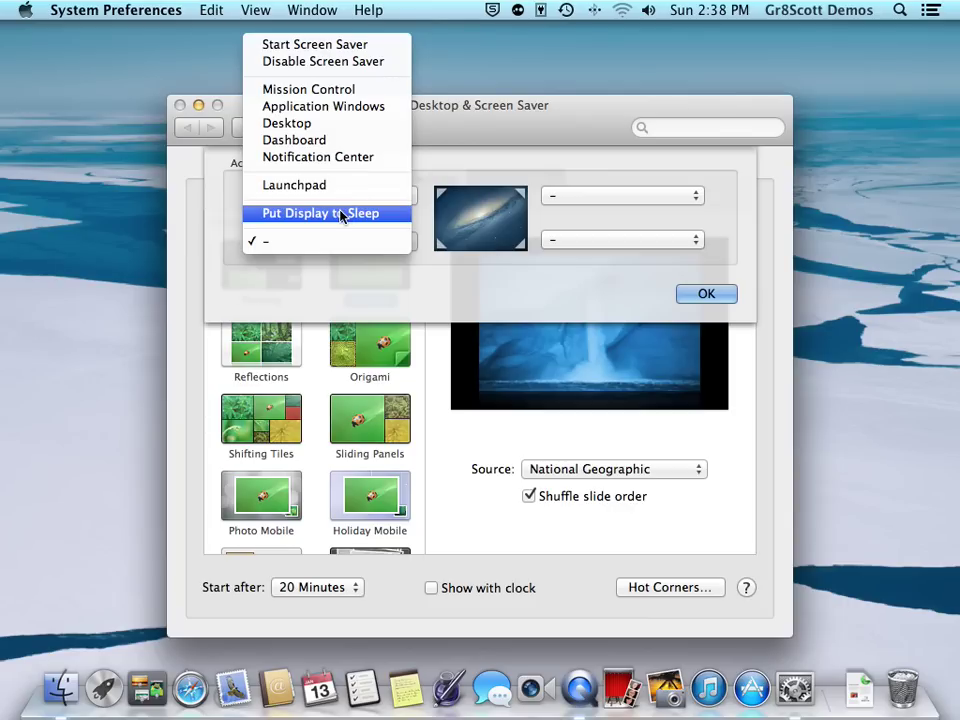
click(355, 50)
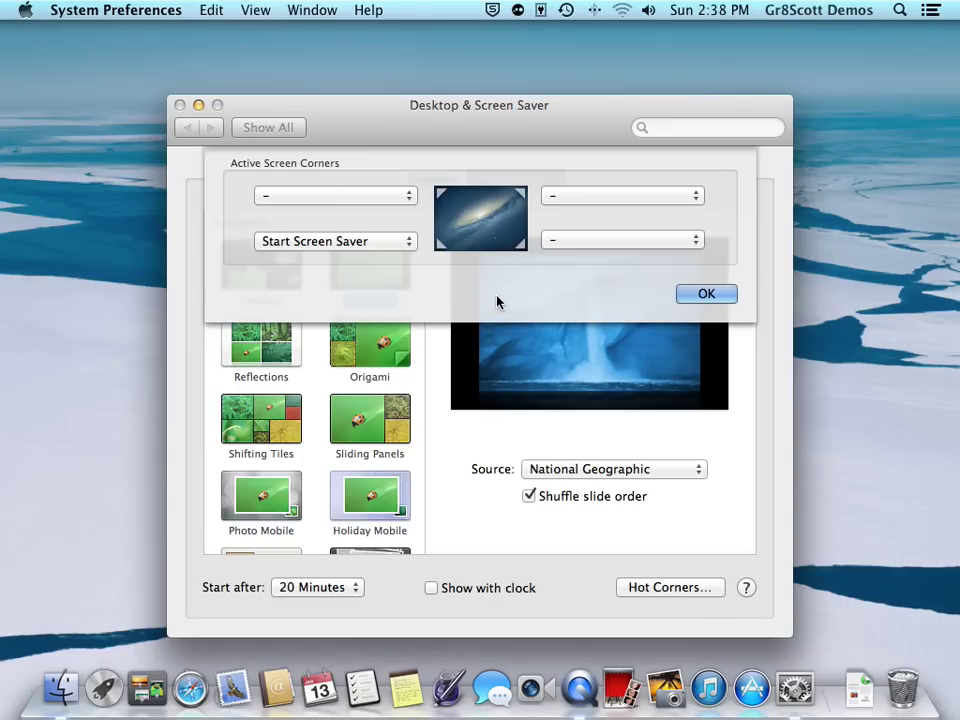
click(700, 296)
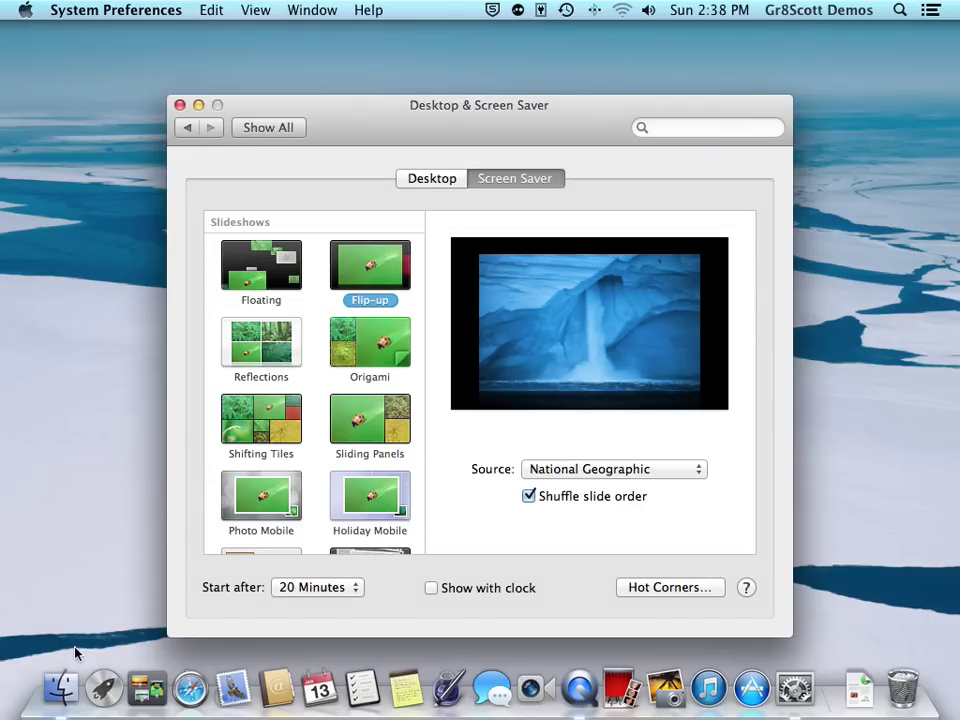
- Assign Desktop to the bottom-right hot corner and confirm the change
mouse_move(0, 719)
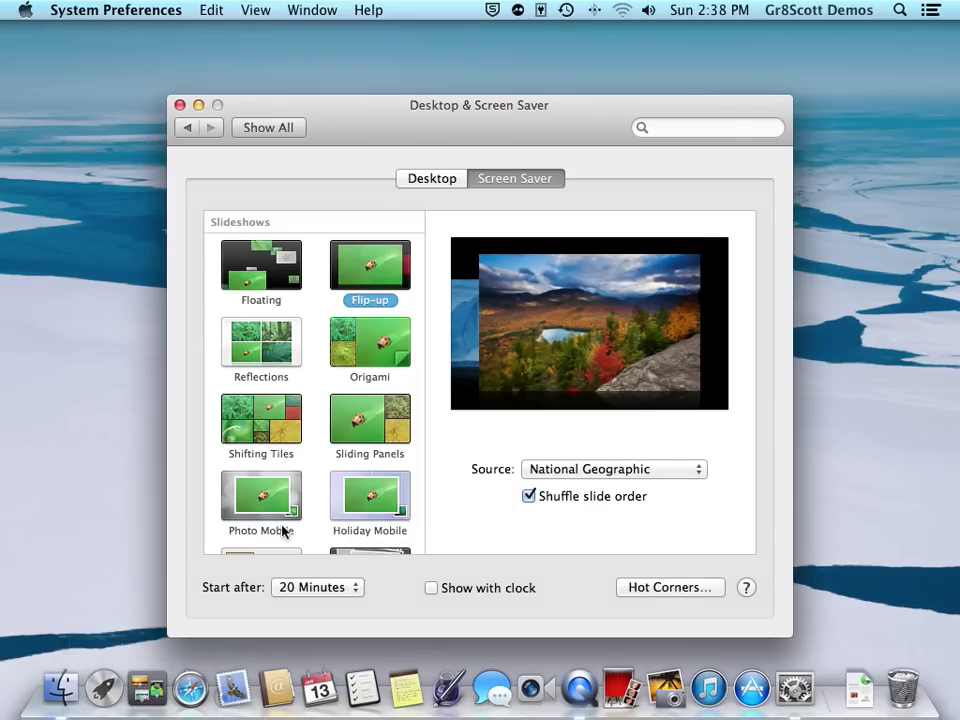
click(675, 588)
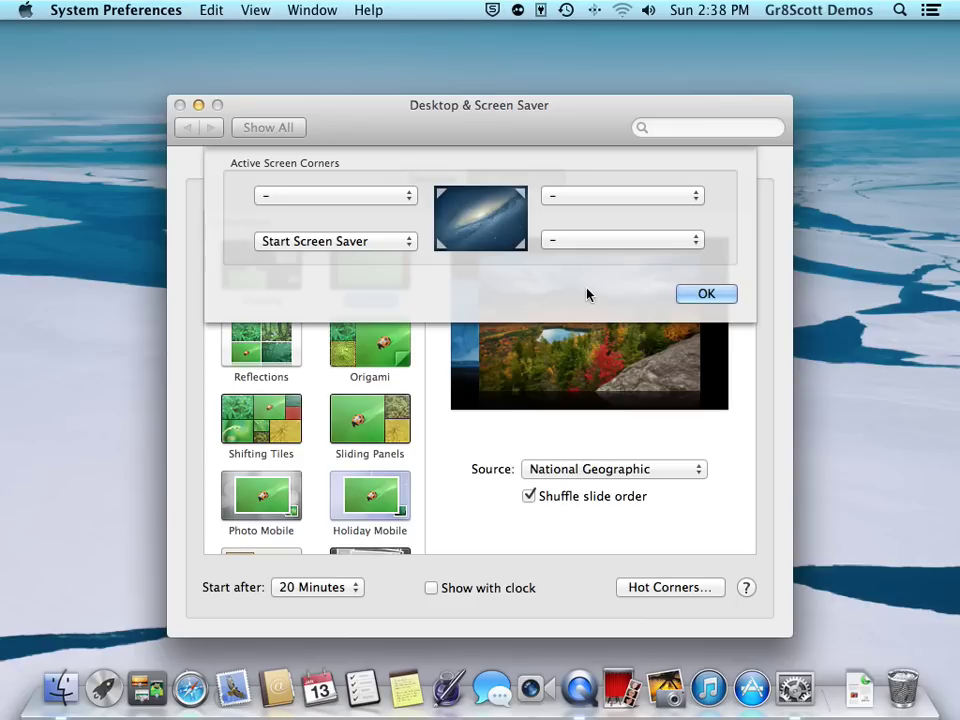
click(699, 242)
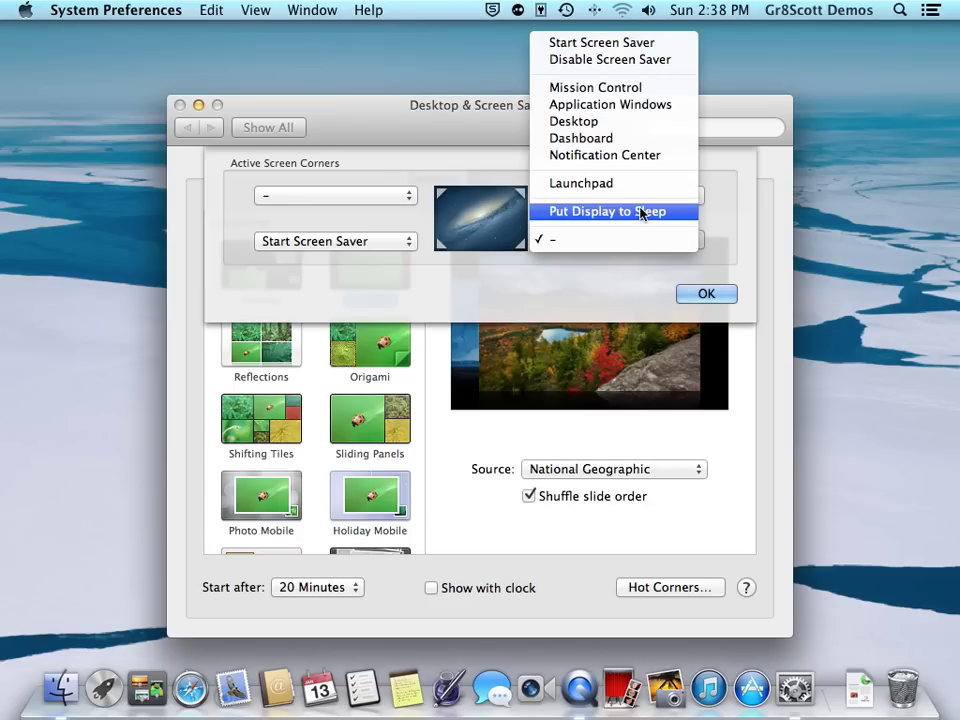
click(621, 124)
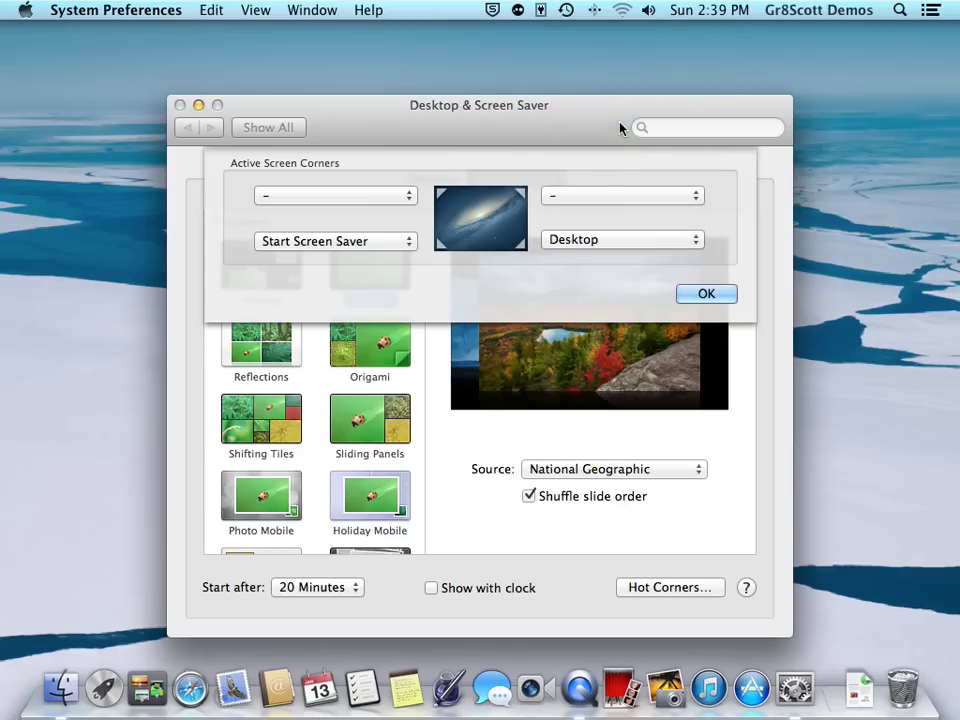
click(708, 297)
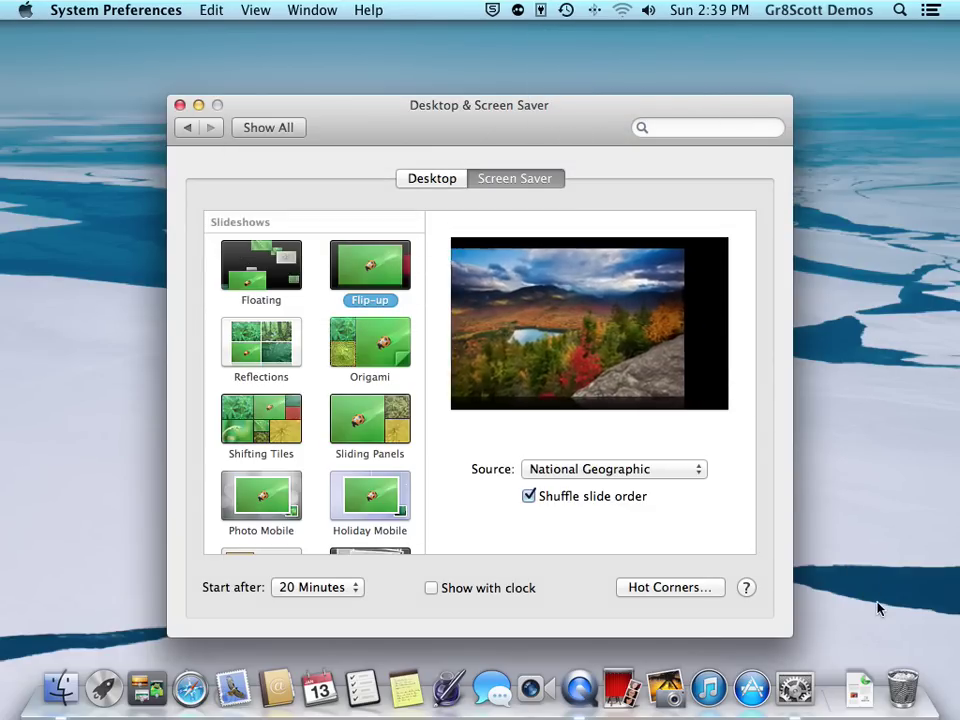
- Test the bottom-right corner, which reveals the Desktop, then return to the preferences window
mouse_move(959, 719)
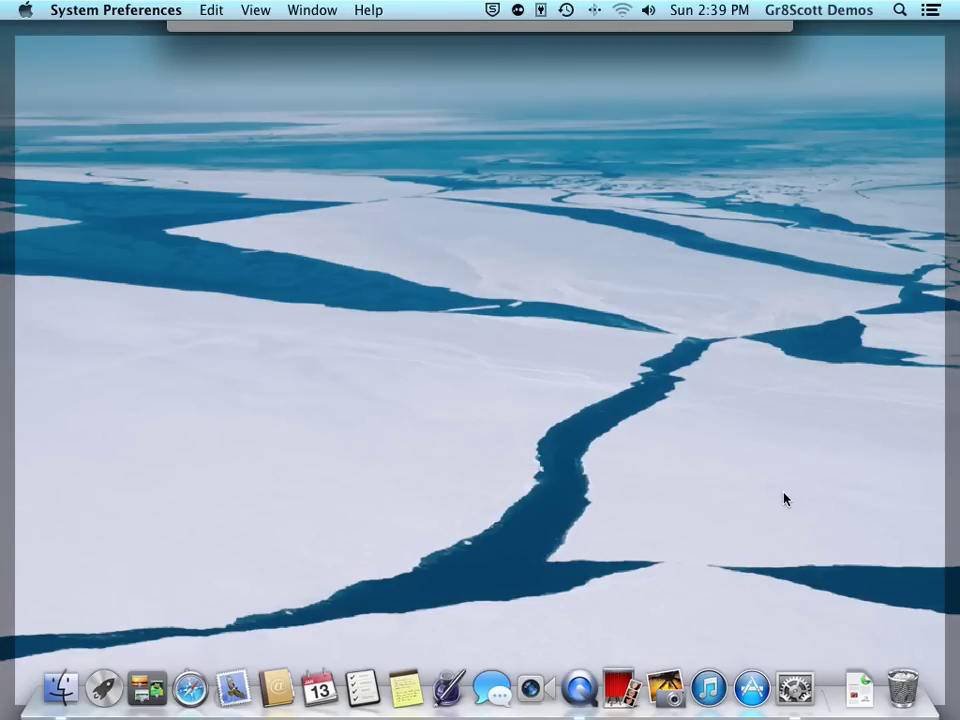
click(784, 498)
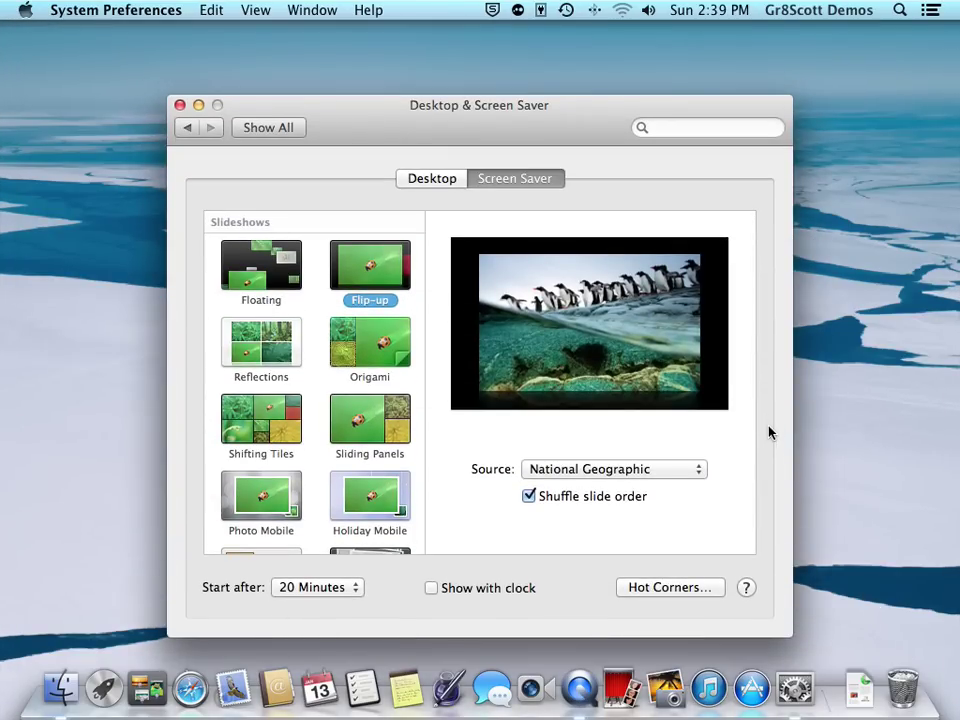
mouse_move(959, 719)
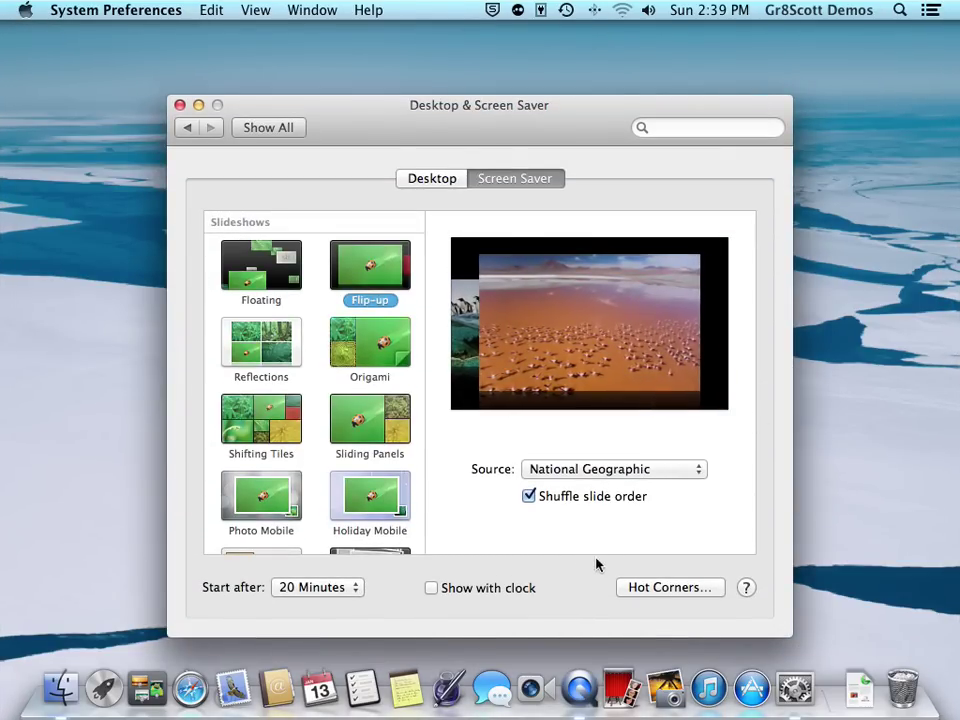
- Set the top-right hot corner to Mission Control and top-left to Launchpad, and confirm
click(664, 588)
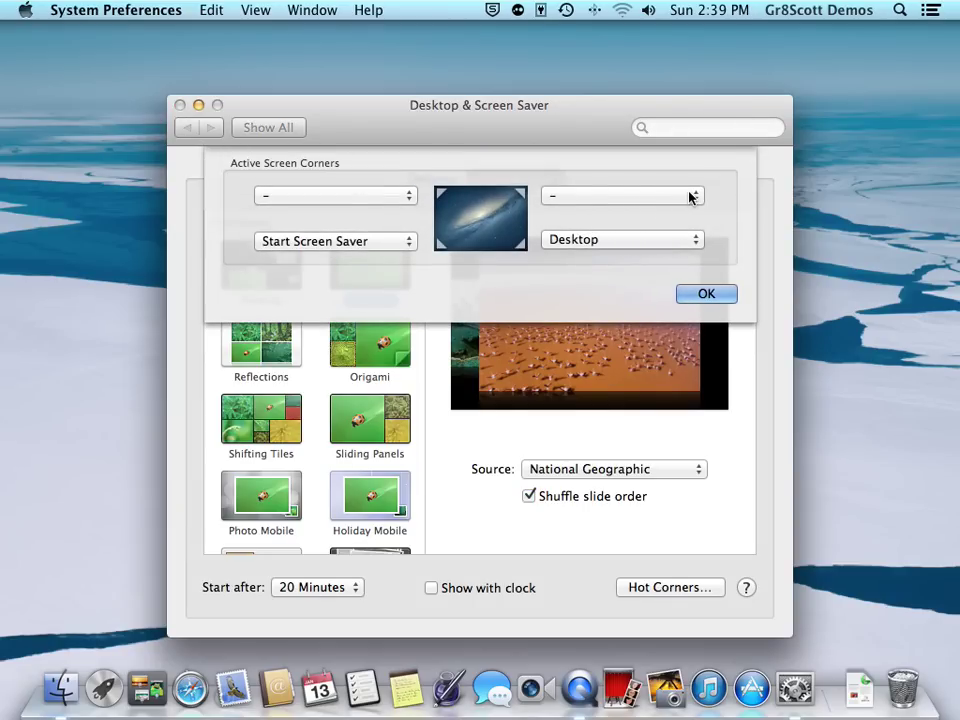
click(690, 195)
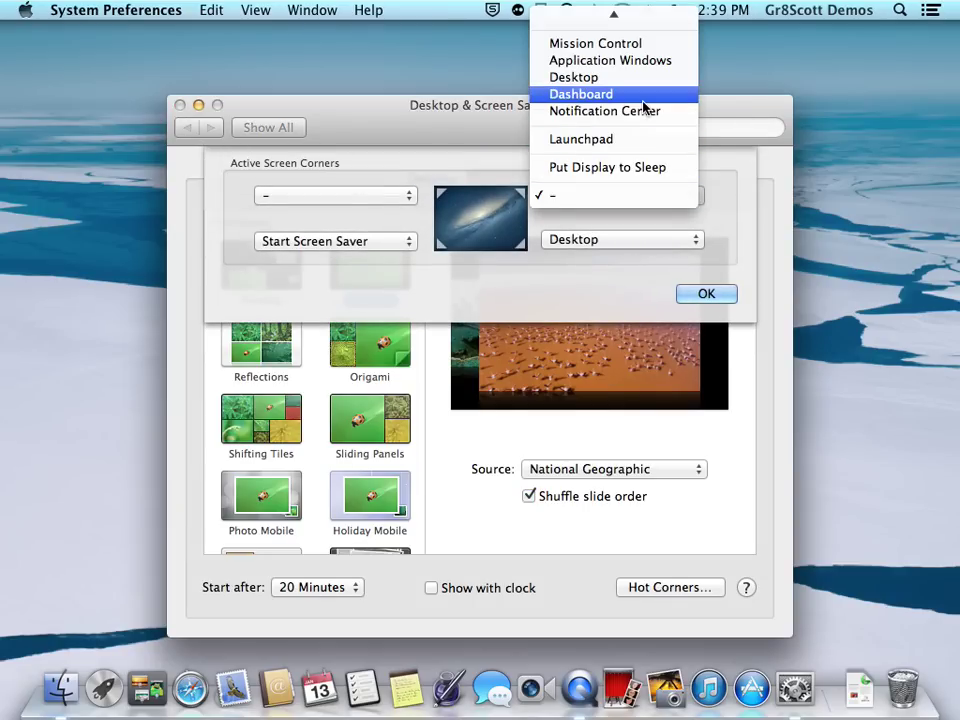
click(642, 46)
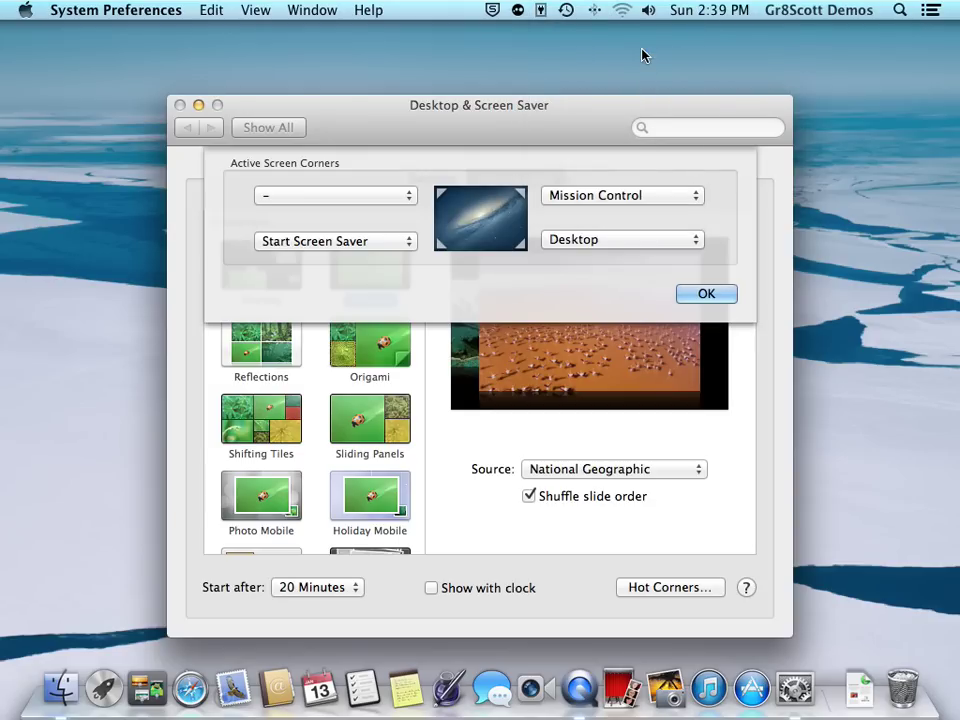
click(406, 195)
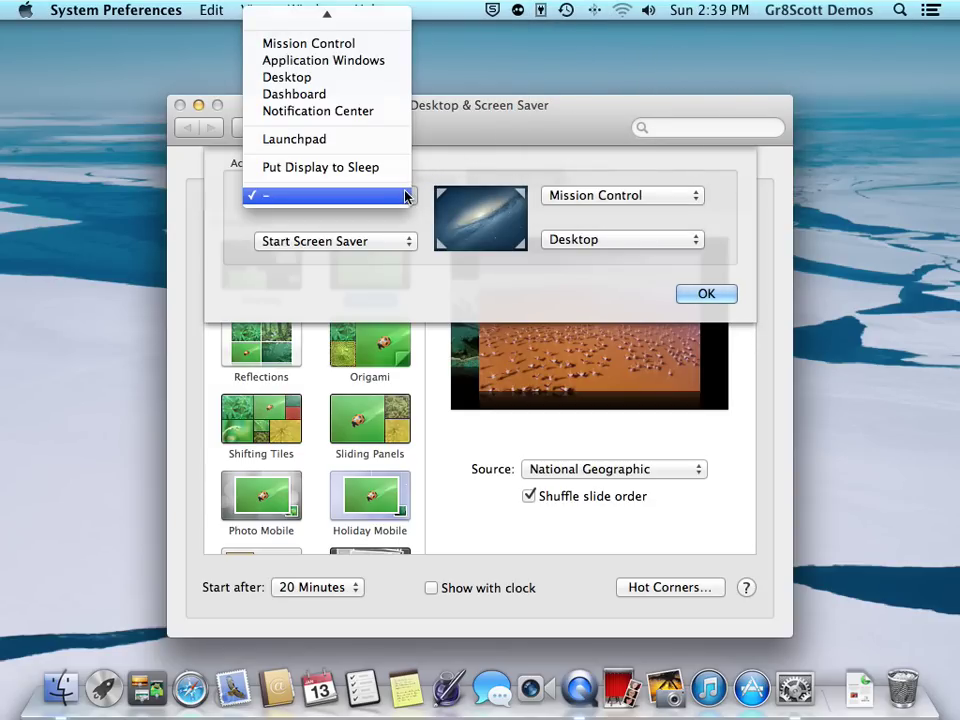
click(360, 148)
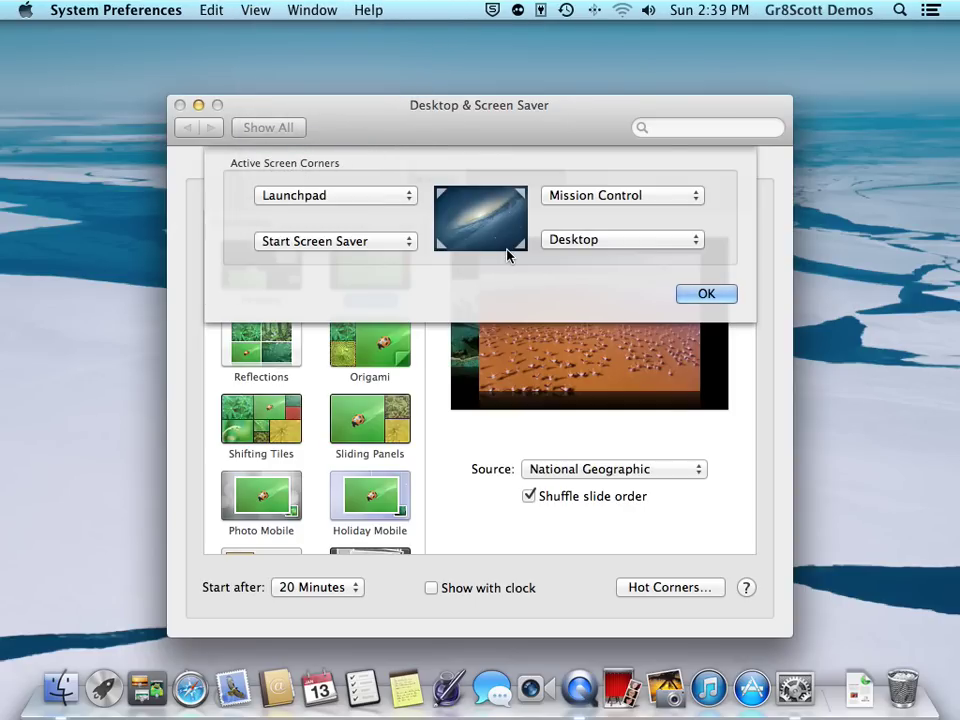
click(703, 296)
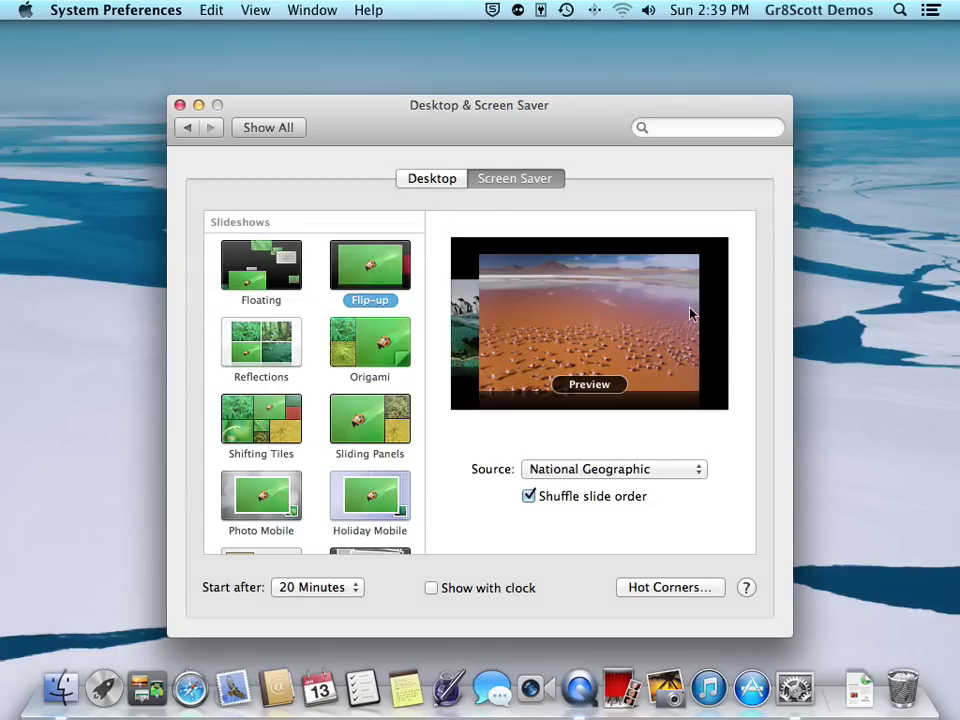
mouse_move(959, 0)
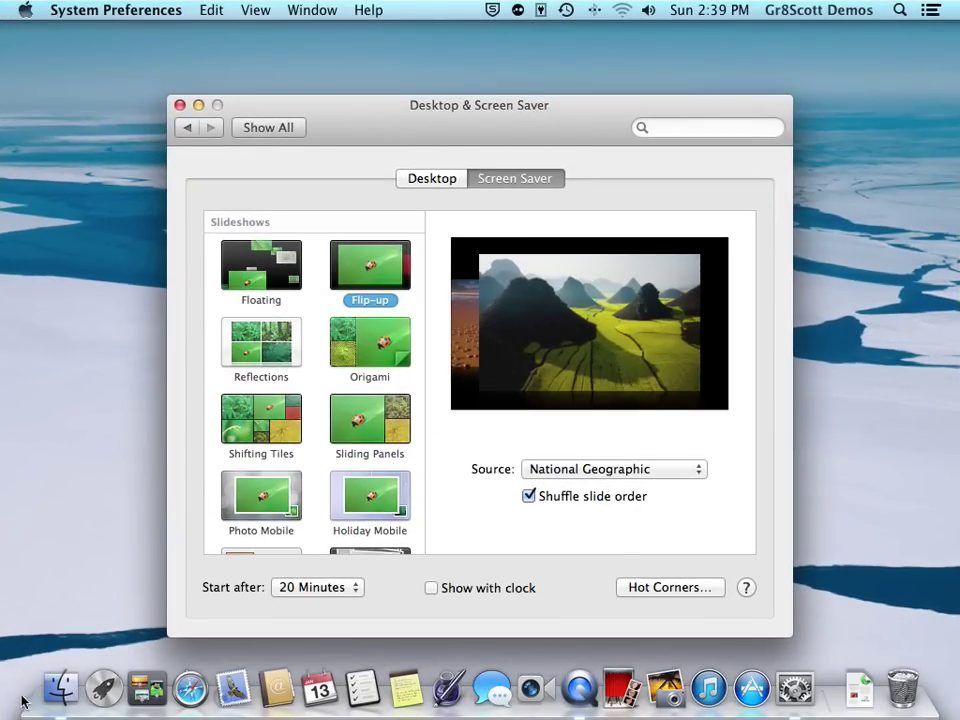
- Open a Finder All My Files window, shift it left, then bring Desktop & Screen Saver forward via Mission Control
click(57, 689)
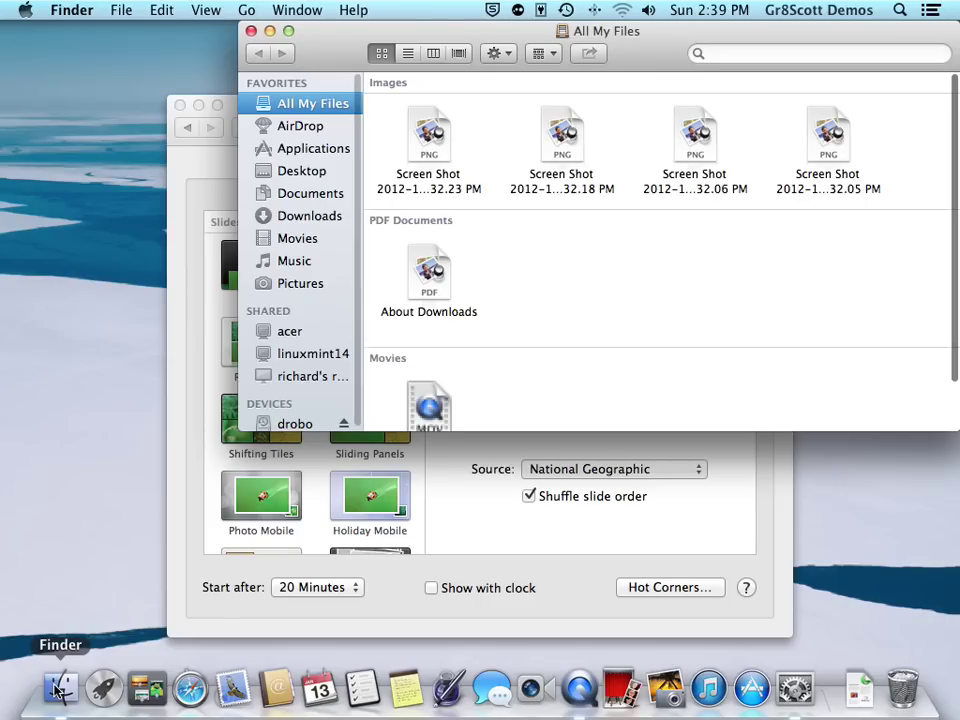
drag(336, 45, 143, 180)
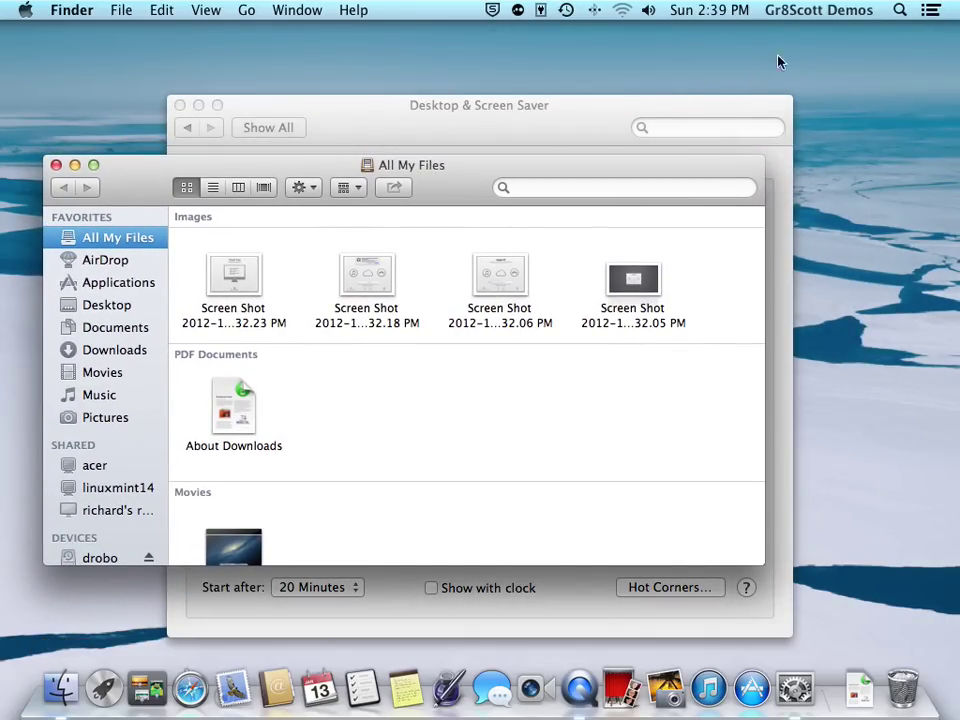
mouse_move(958, 1)
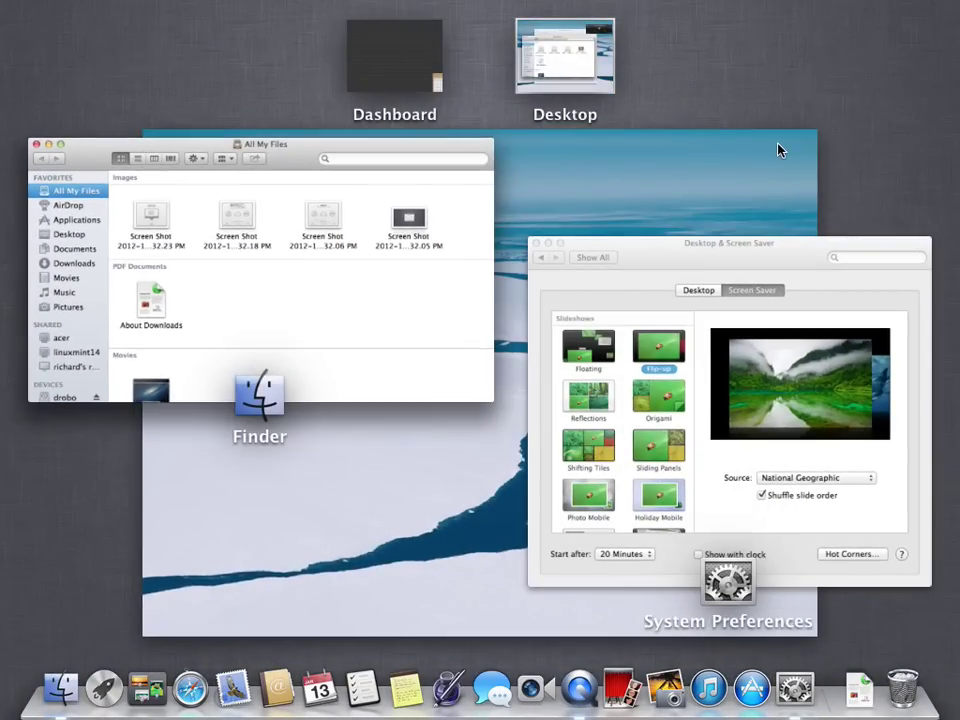
click(747, 248)
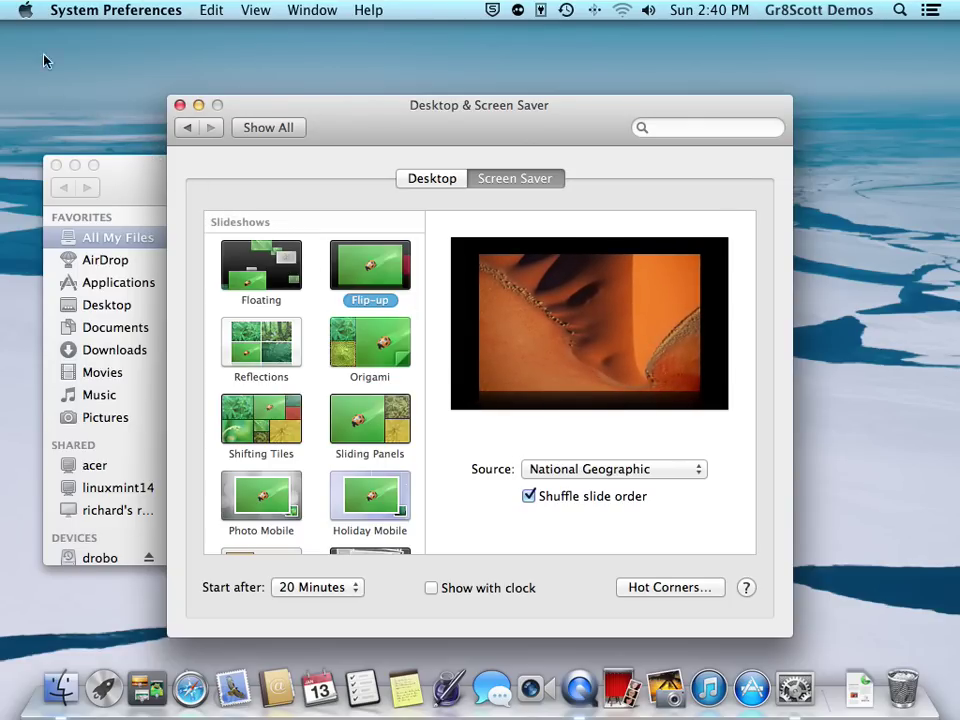
mouse_move(2, 3)
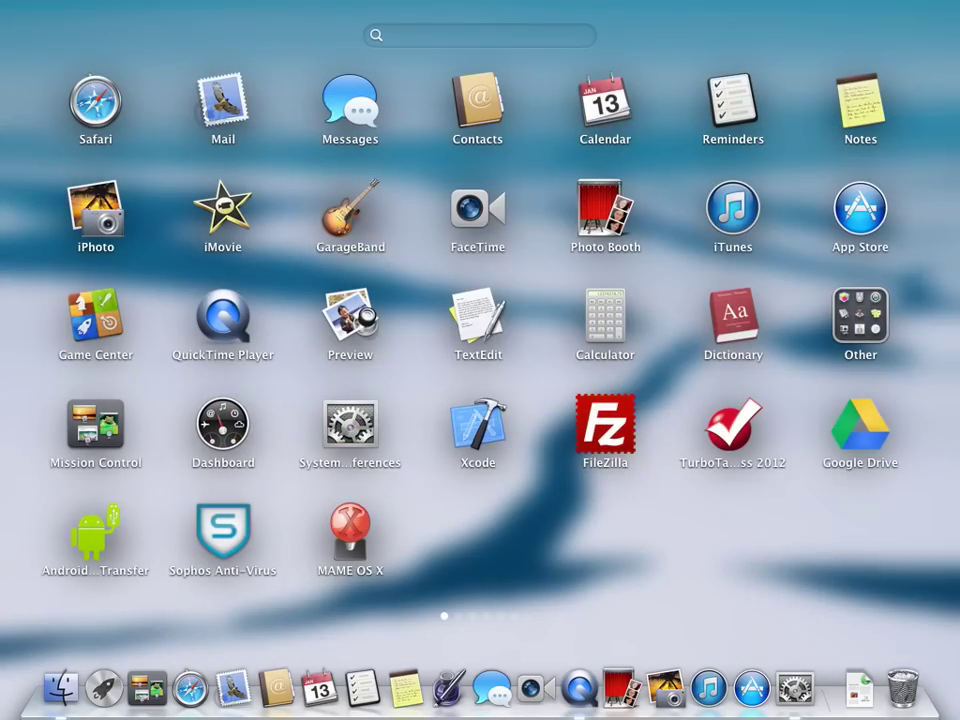
scroll(261, 180, right, 5)
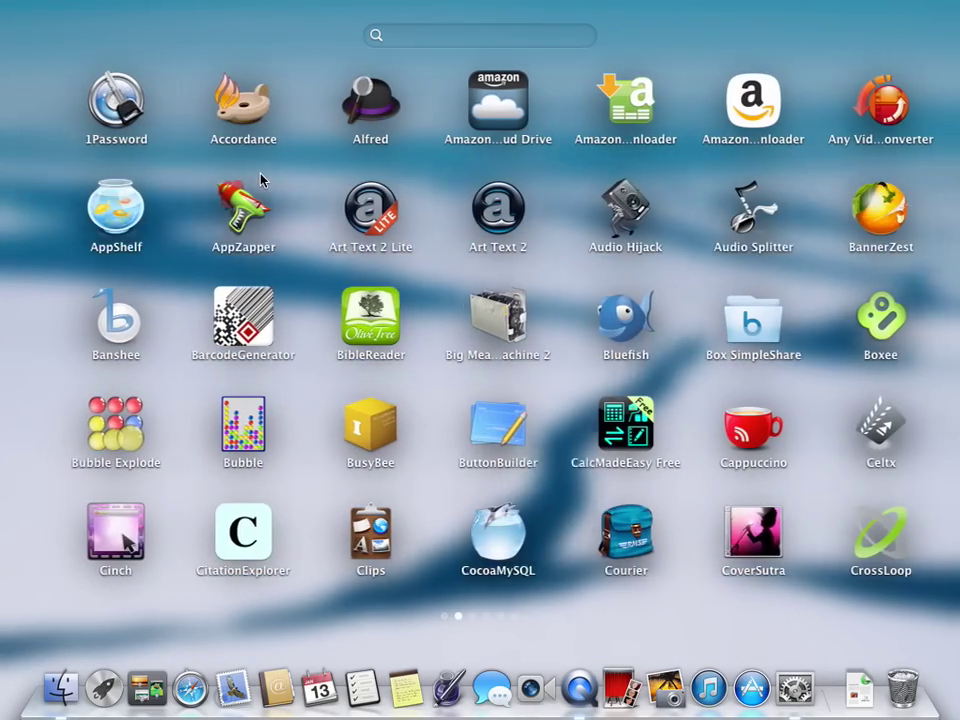
scroll(261, 180, right, 5)
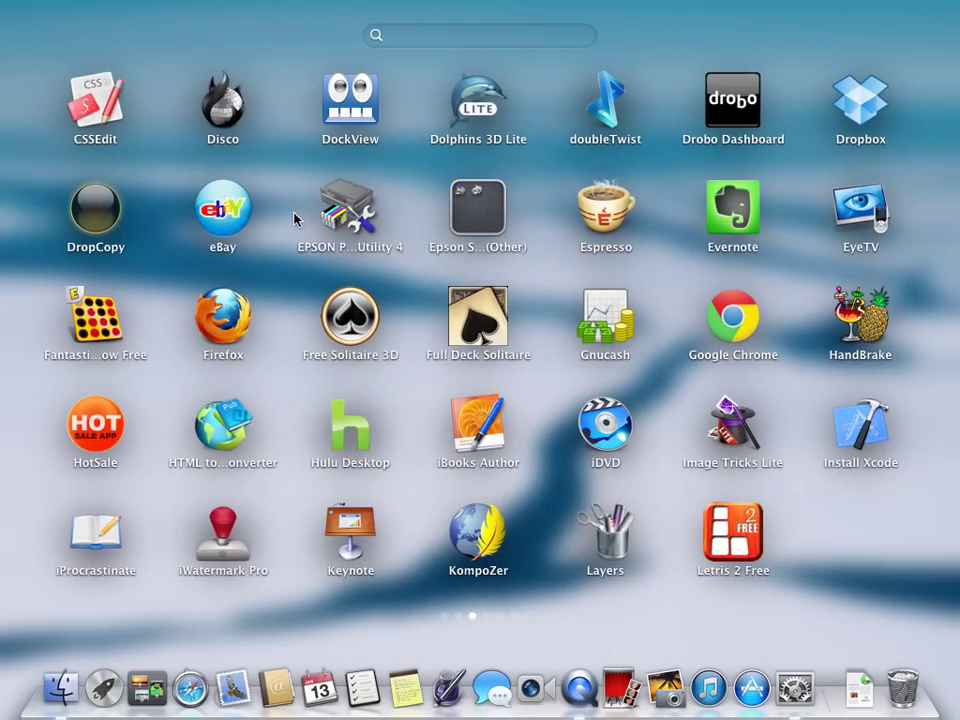